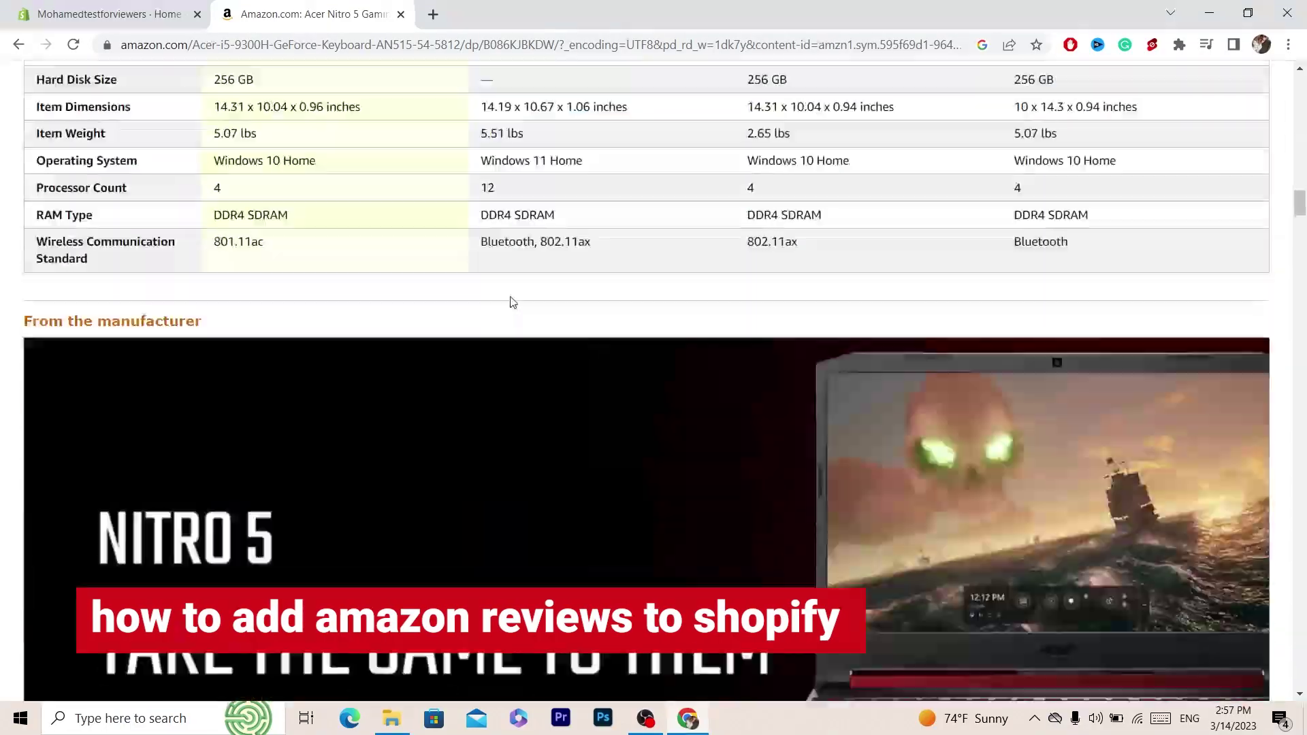
- Scroll the Acer Nitro 5 Amazon page down to its customer reviews
scroll(512, 302, "down", 20)
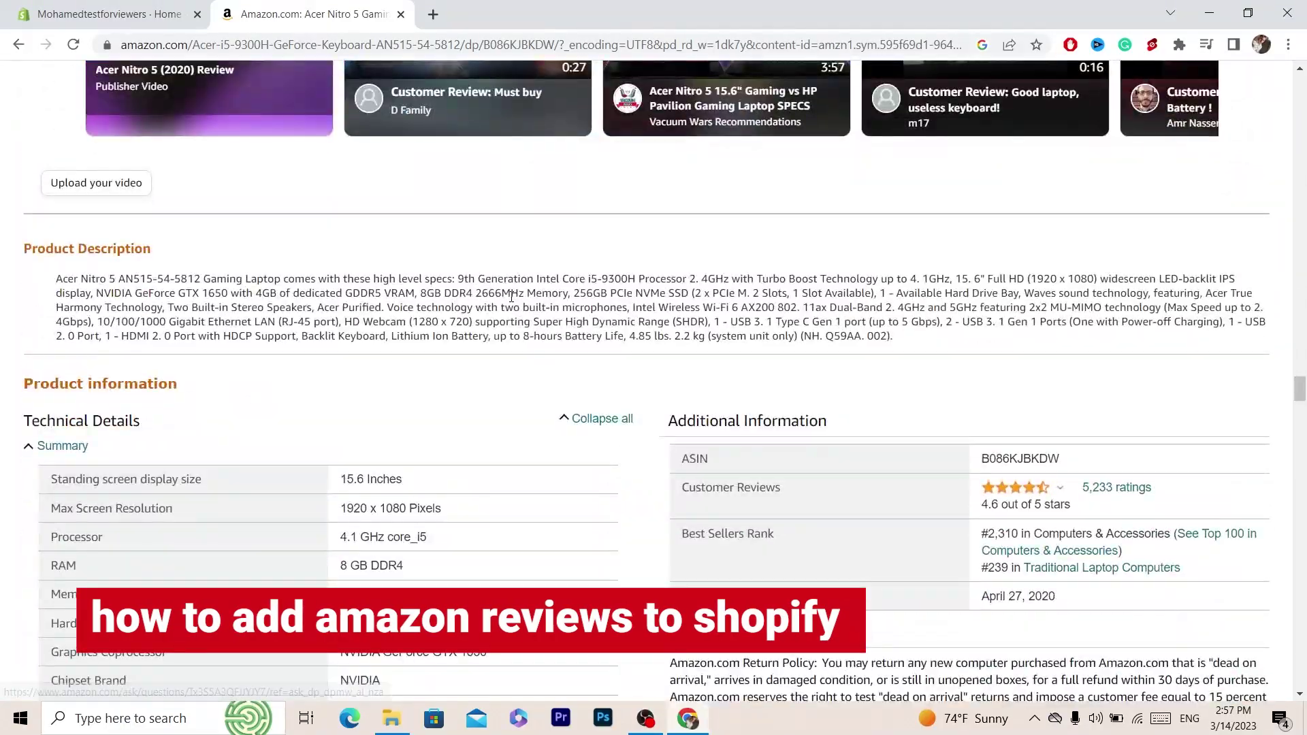
scroll(512, 297, "down", 20)
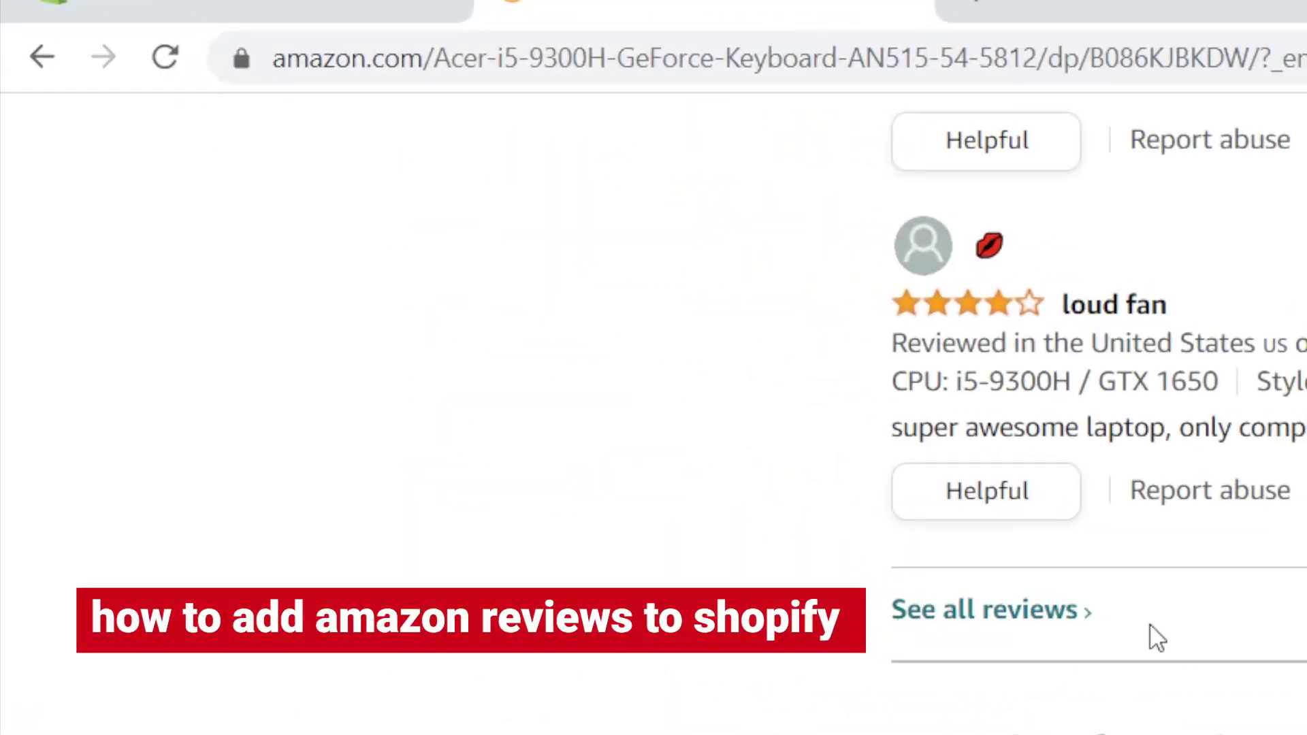
scroll(1045, 701, "down", 5)
scroll(1047, 623, "up", 10)
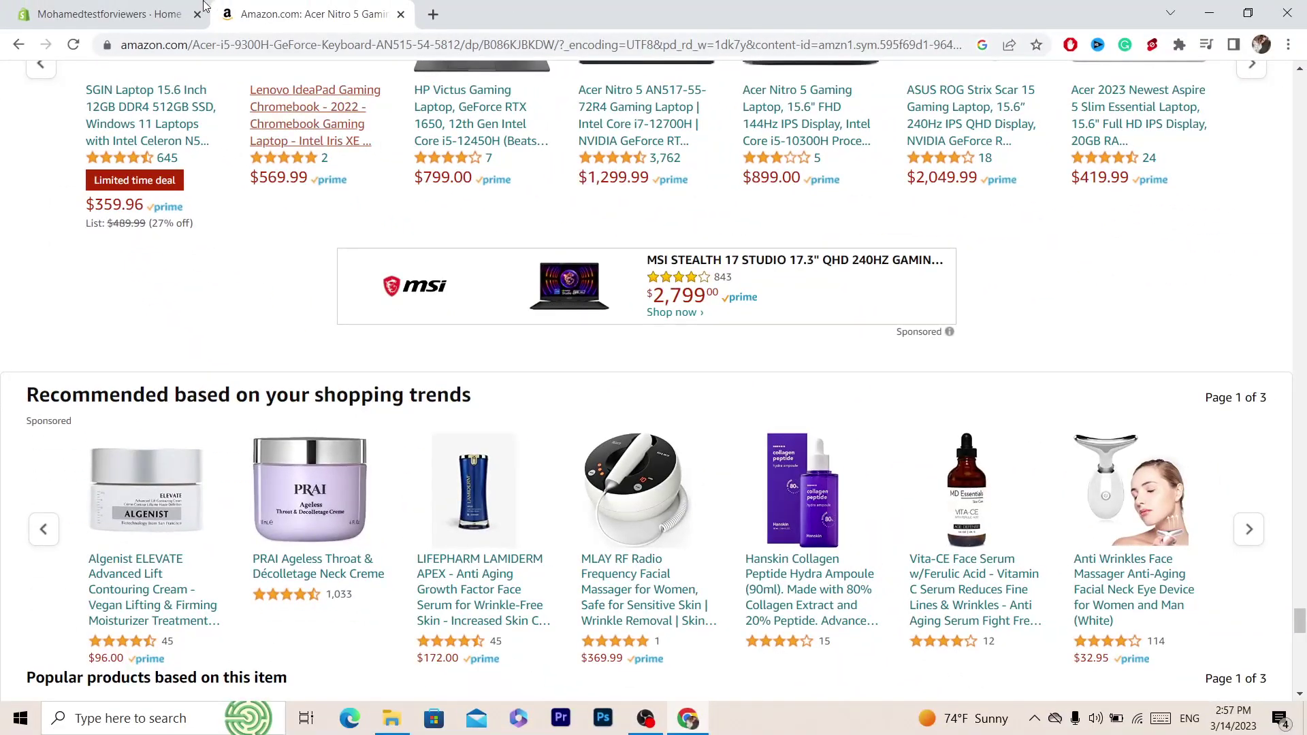
- From the Shopify admin's Add apps option, open the Shopify App Store in a new tab
left_click(202, 7)
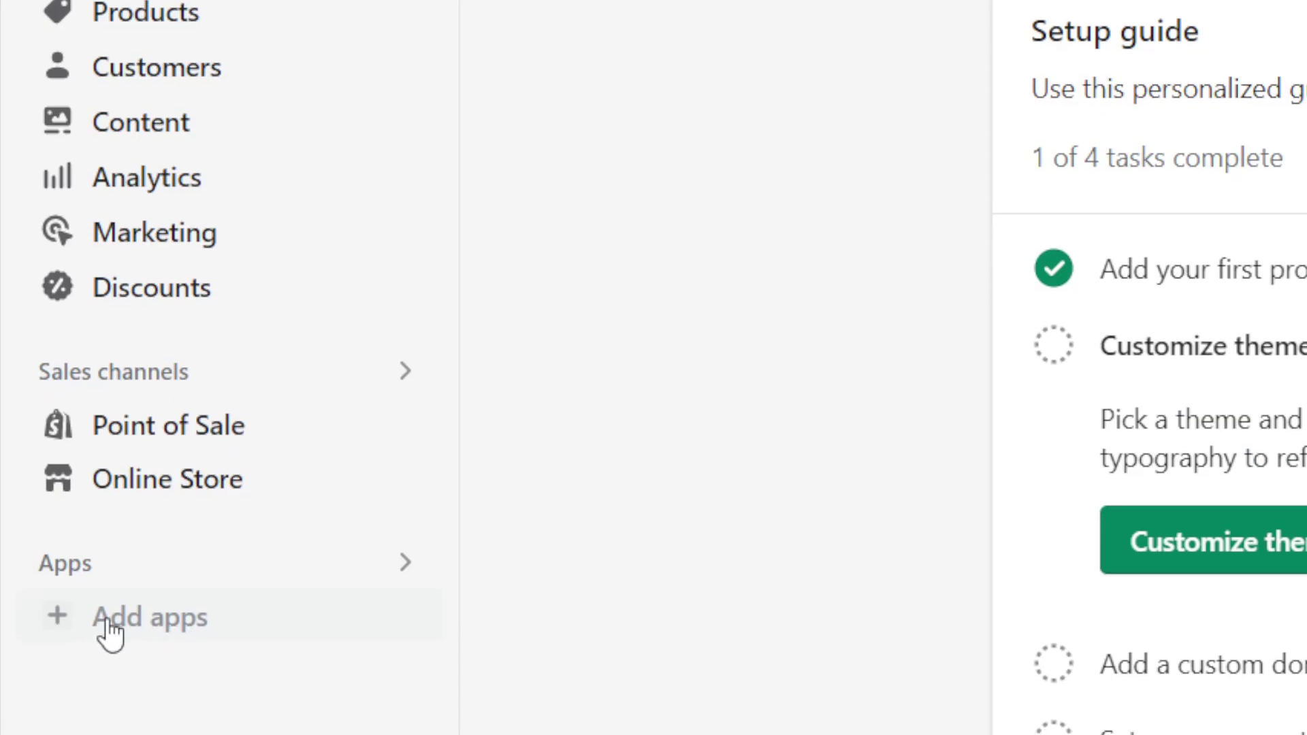
left_click(117, 633)
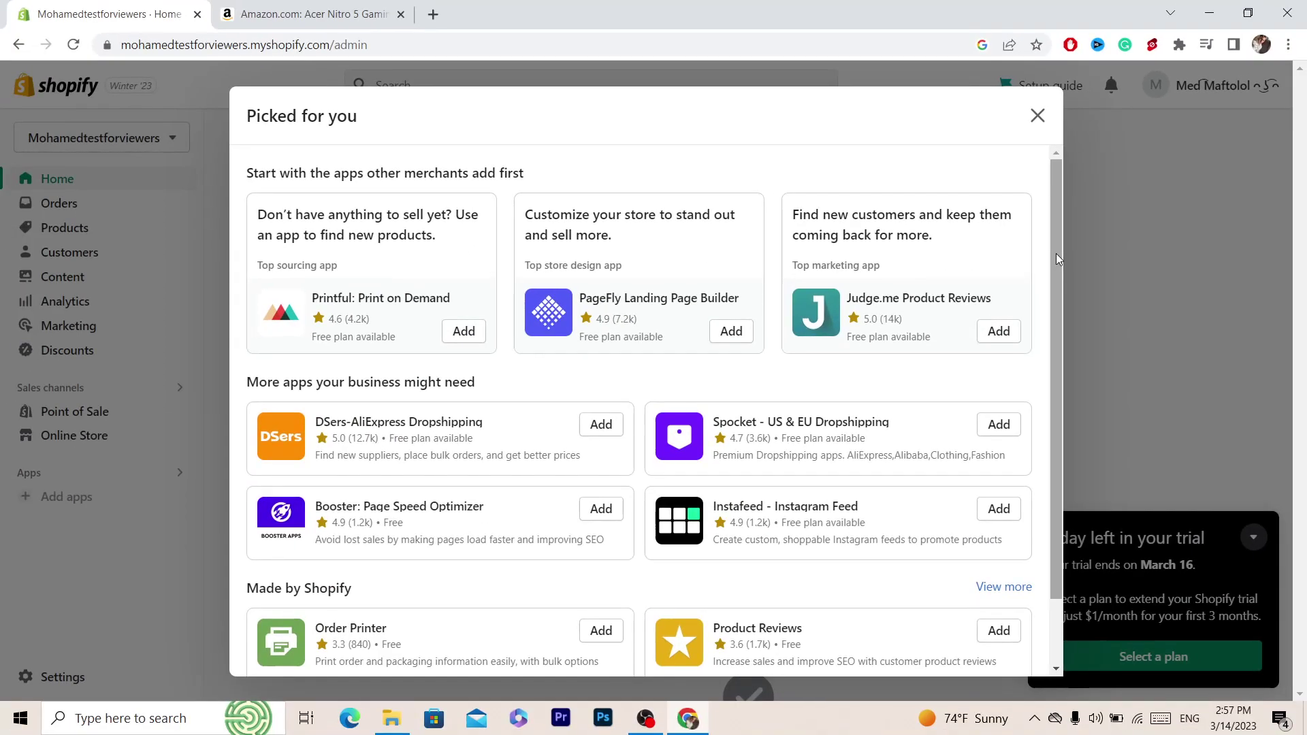
left_click_drag(1056, 253, 1057, 321)
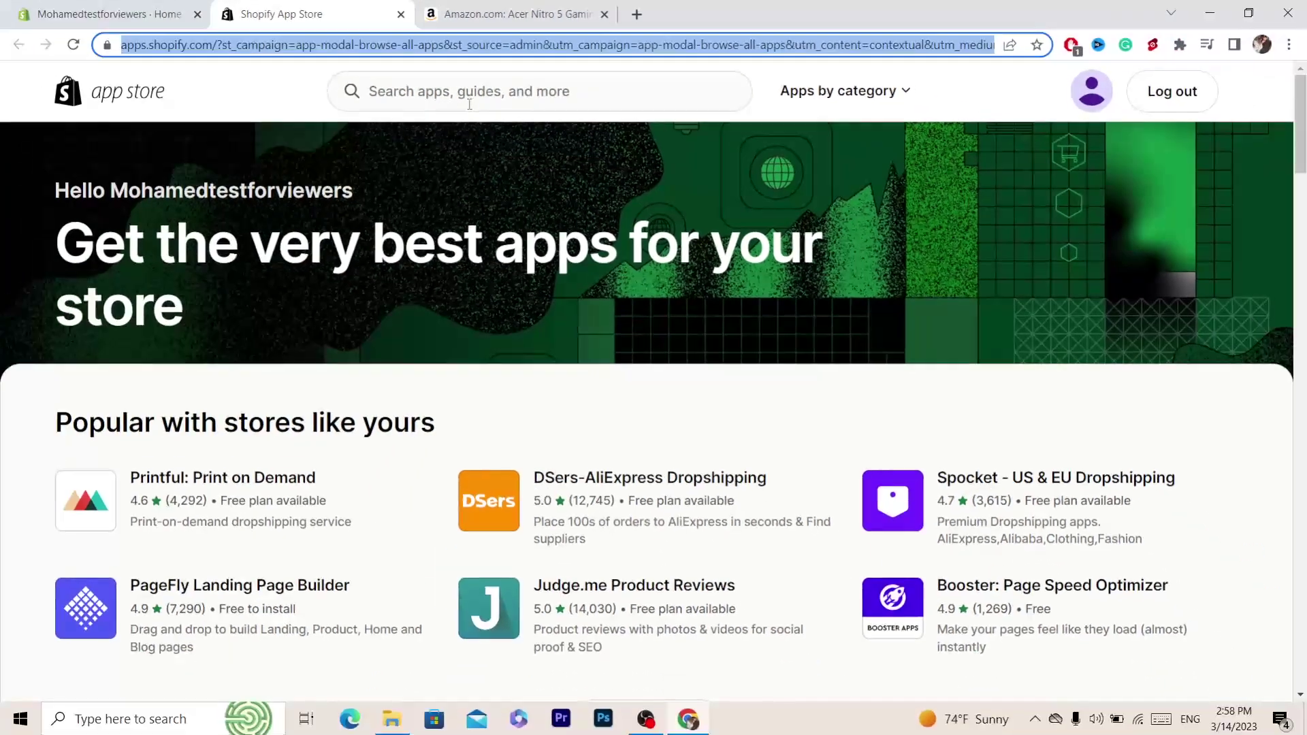
- Search the App Store for 'AliReviews' to list the matching apps
left_click(444, 90)
type("AliReviews")
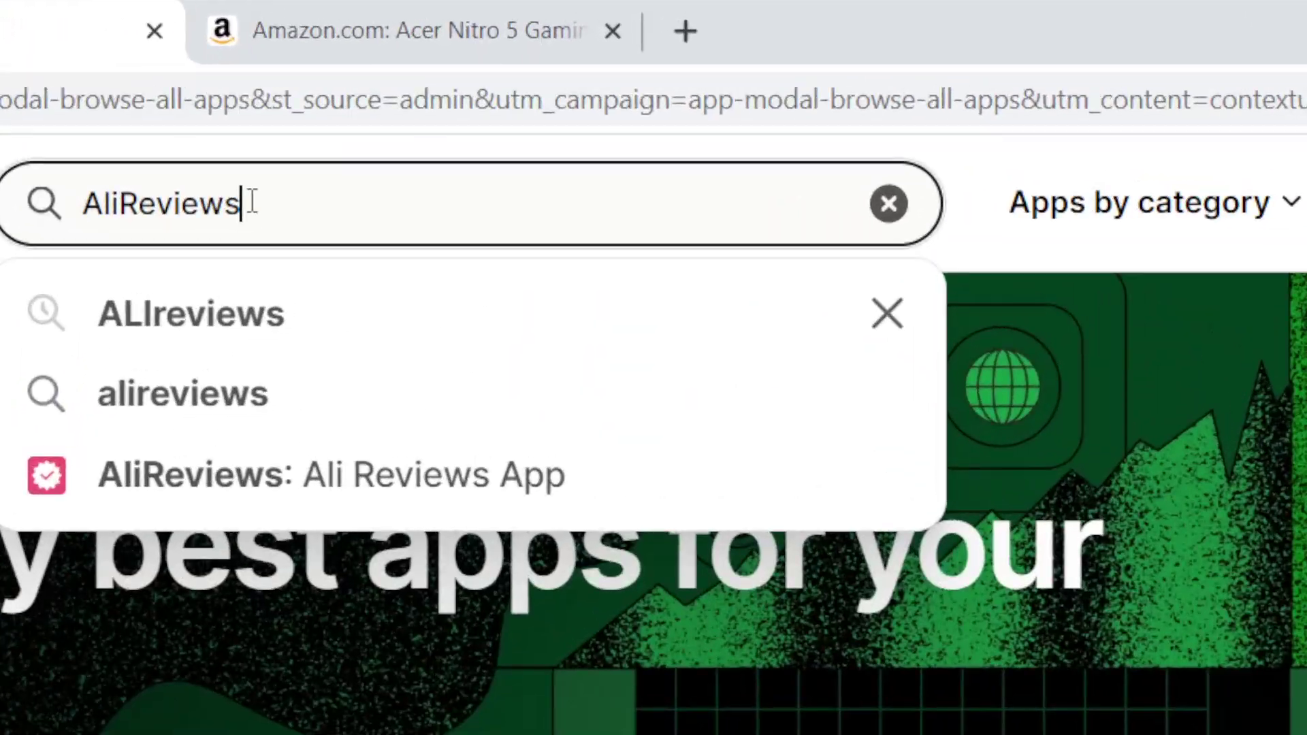
left_click_drag(325, 202, 0, 202)
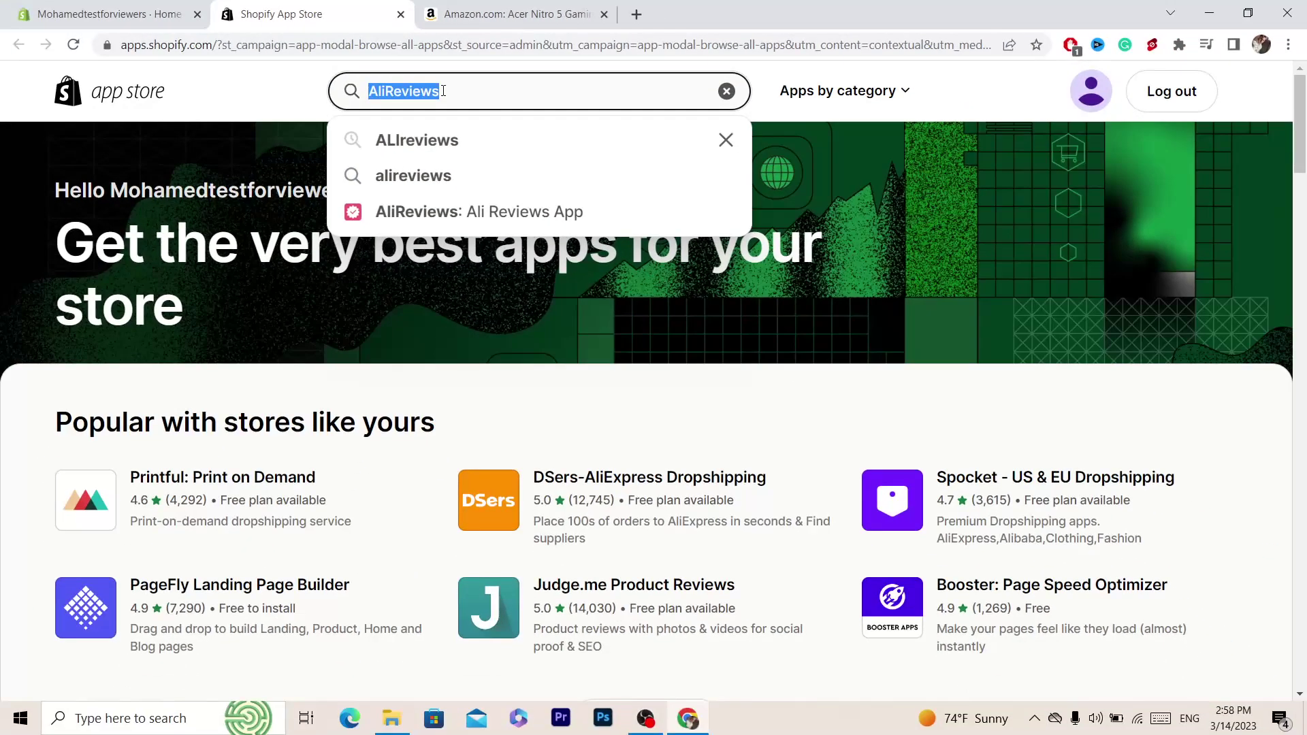
key("Return")
left_click(224, 121)
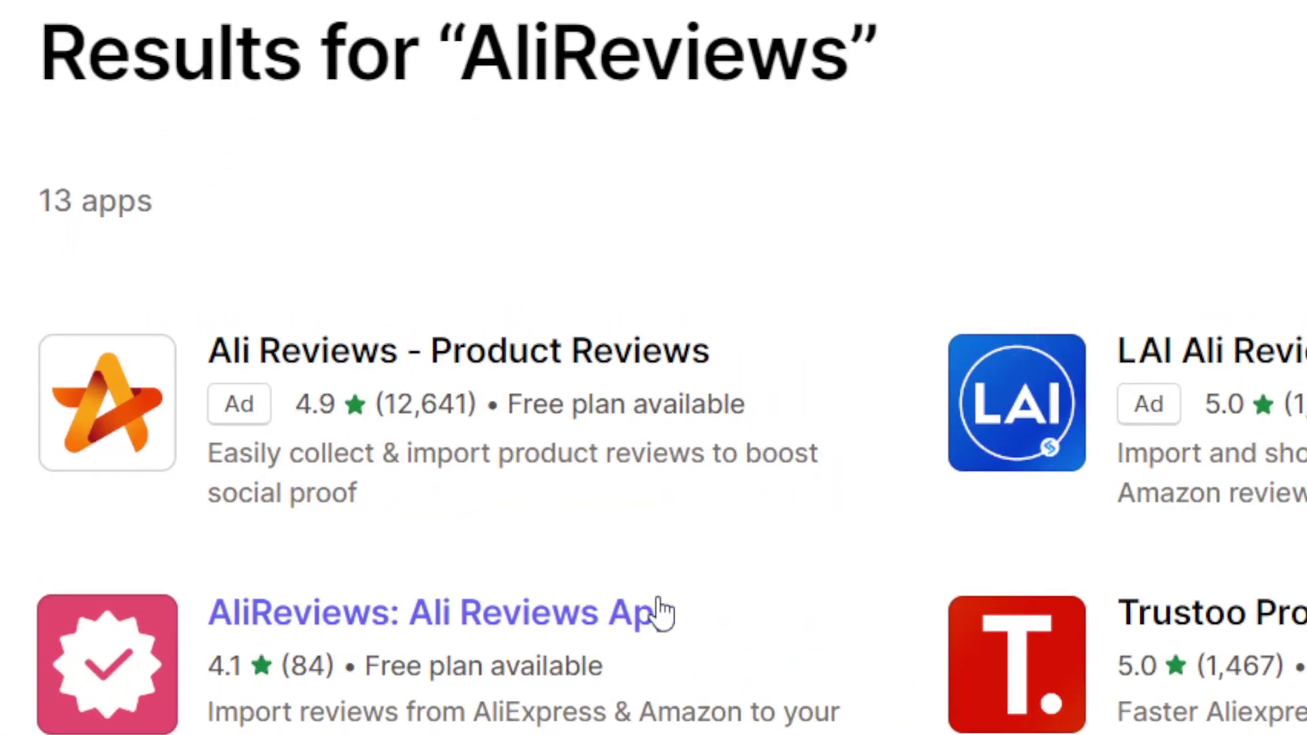
- Open the AliReviews: Ali Reviews App listing and add it to the store
left_click(504, 619)
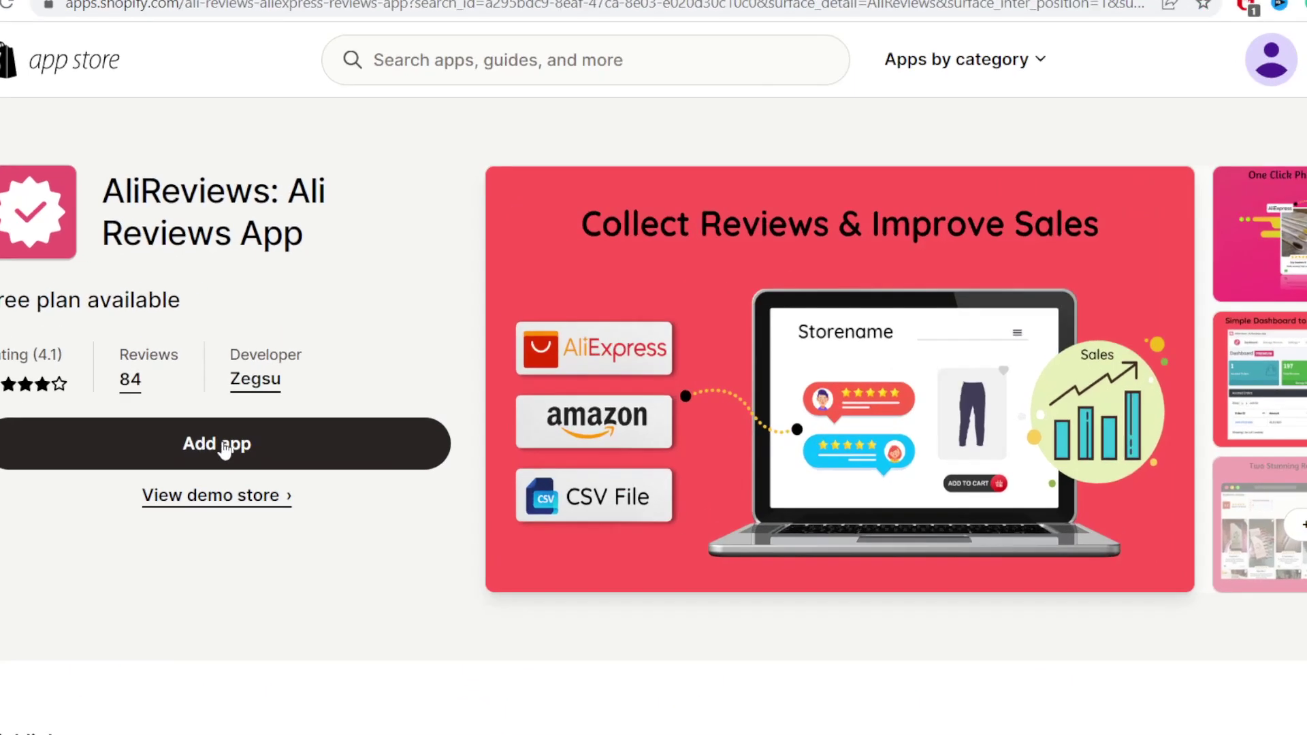
left_click(261, 449)
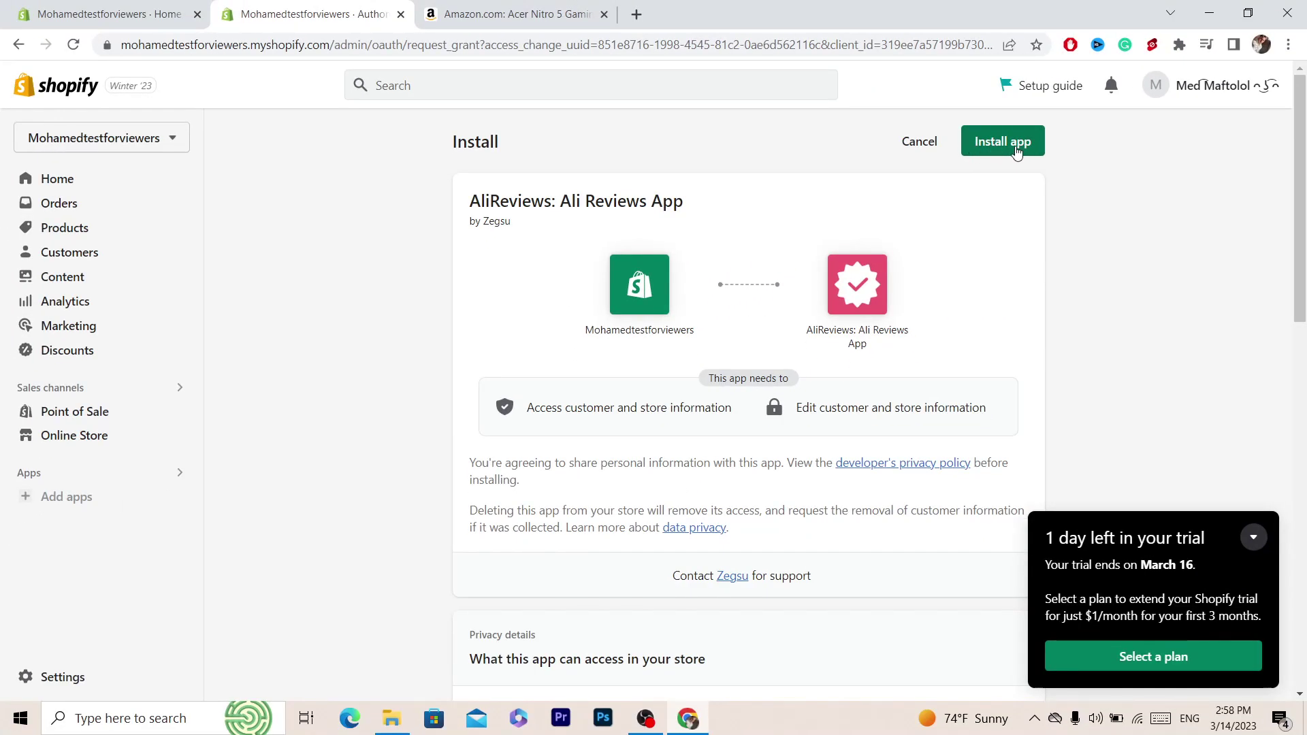
- Install AliReviews and compare Basic (free, 30 reviews/product) with Premium ($9.99/mo, unlimited reviews)
left_click(1016, 151)
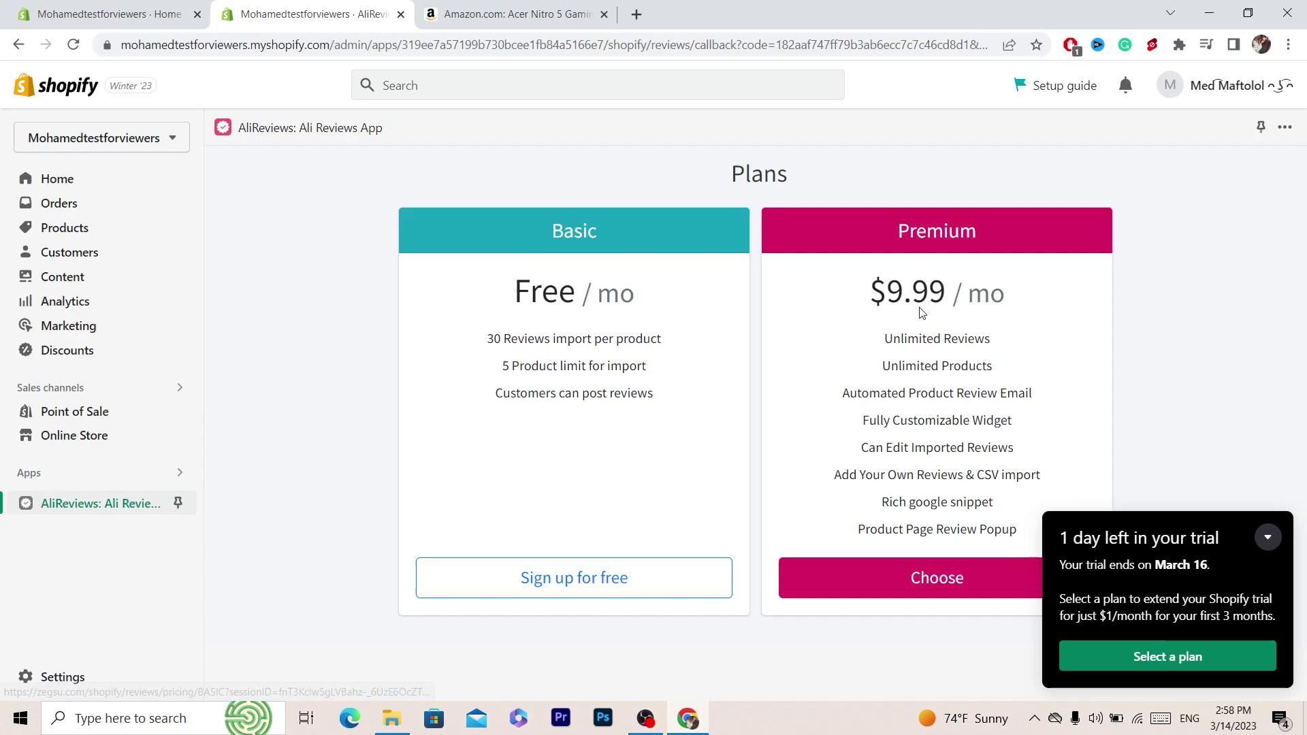
left_click(1268, 536)
left_click_drag(866, 300, 996, 292)
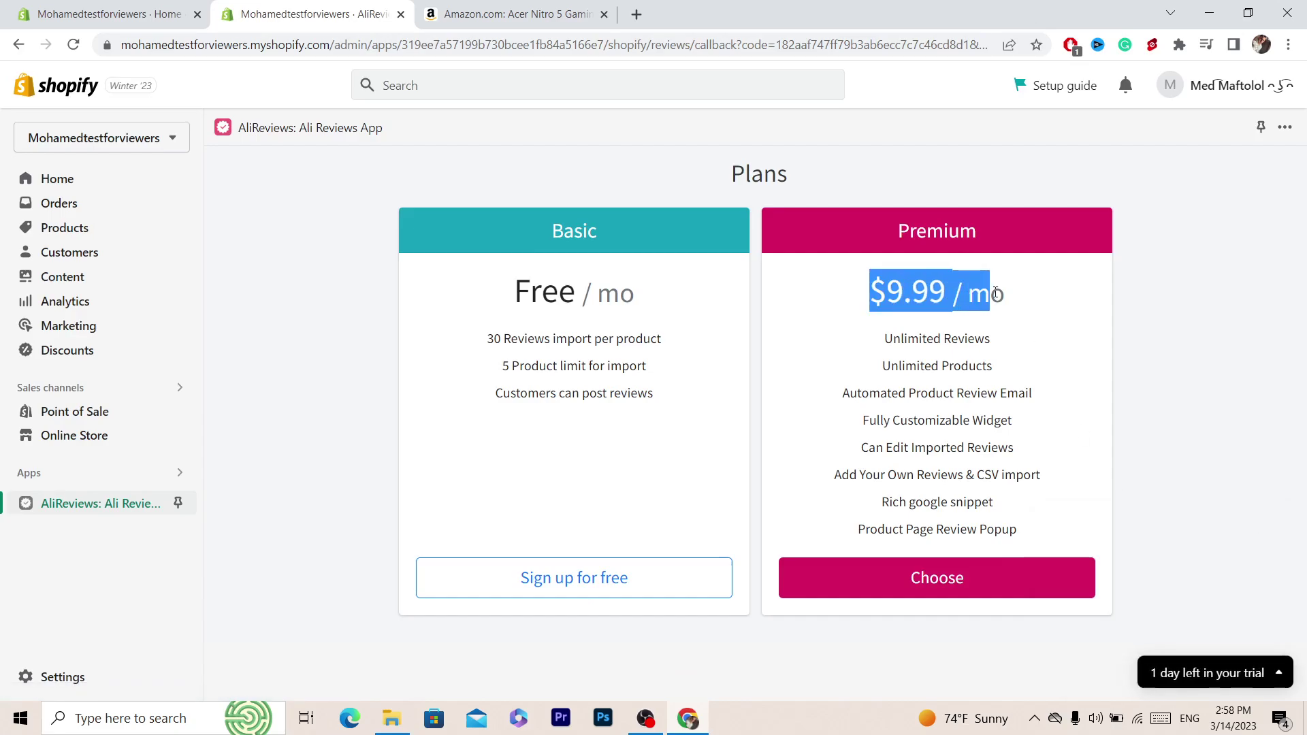
left_click_drag(514, 293, 655, 385)
left_click(654, 381)
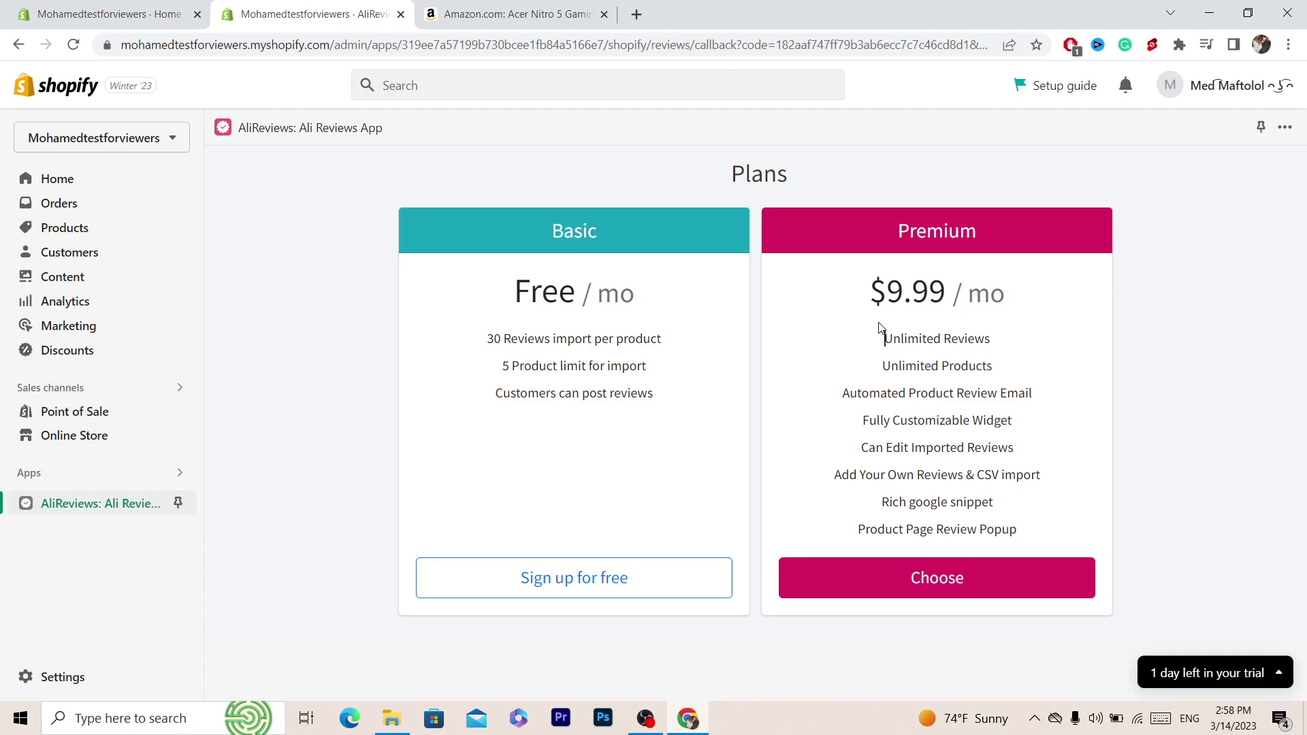
left_click_drag(880, 329, 1014, 525)
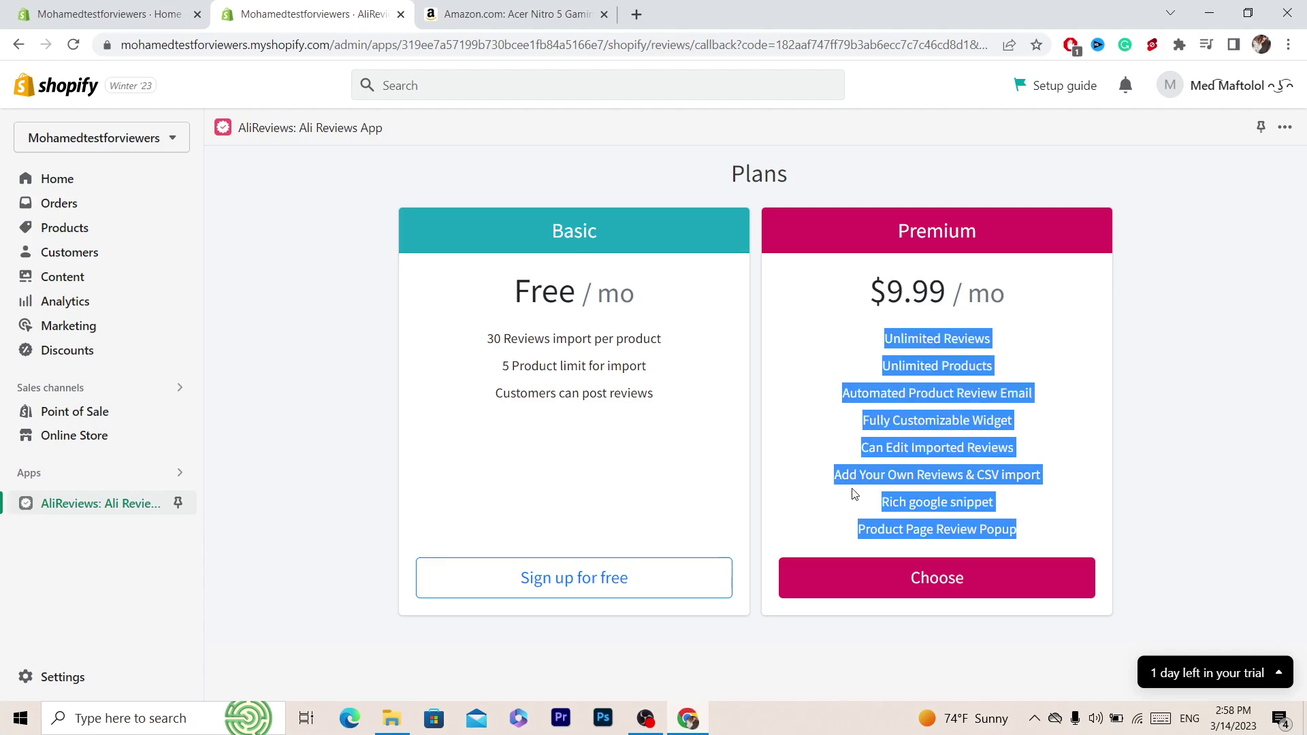
left_click(913, 333)
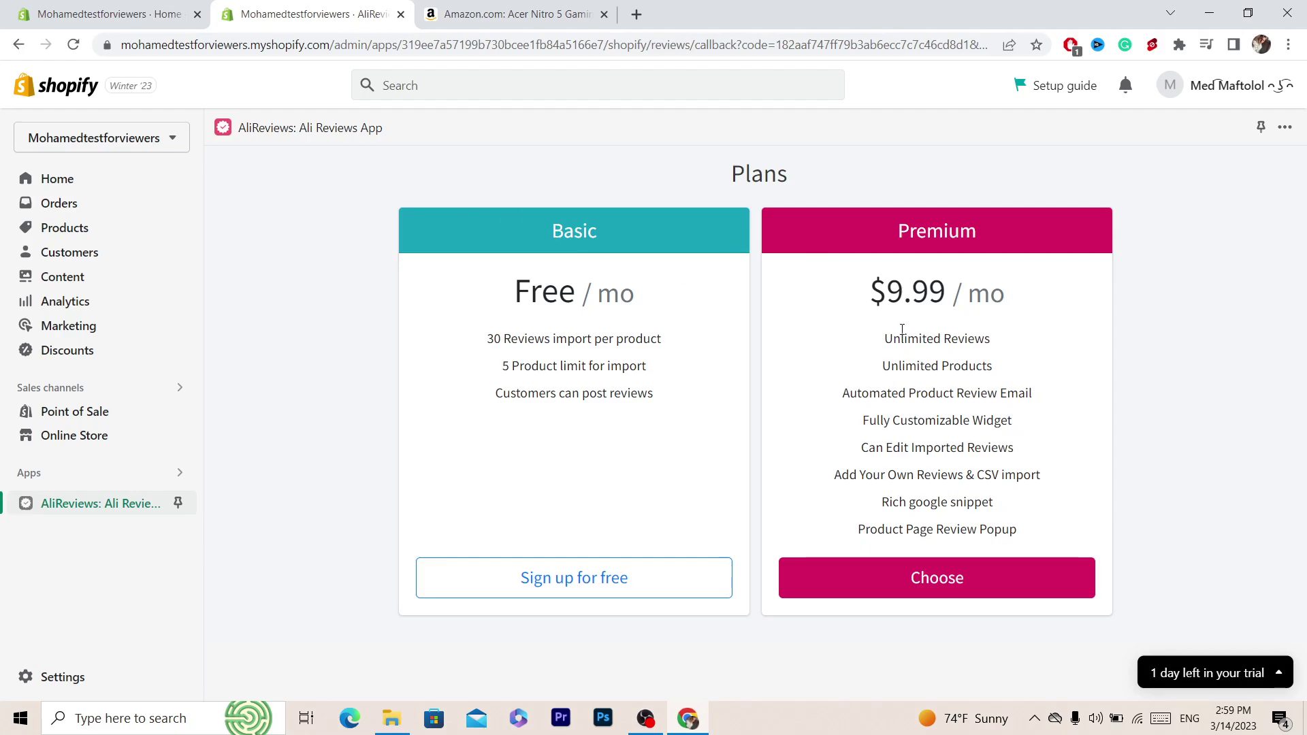
left_click_drag(884, 338, 991, 340)
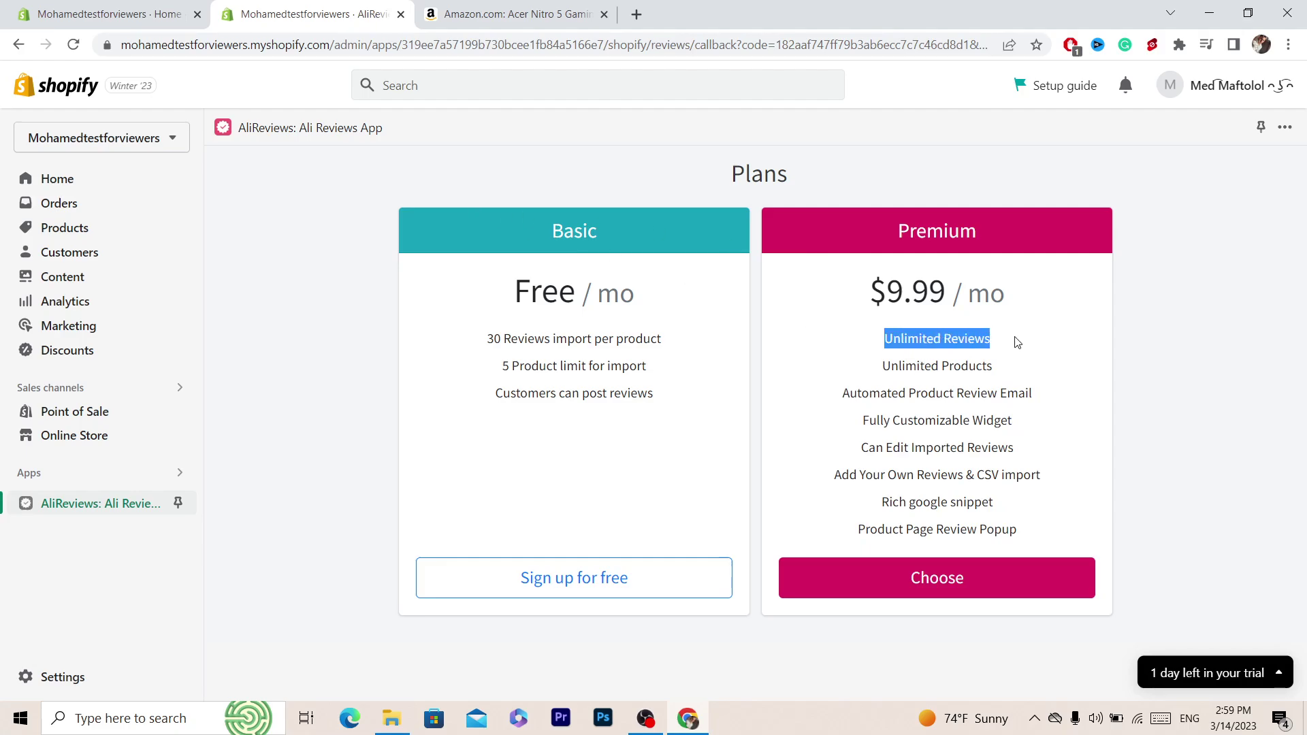
left_click(485, 338)
left_click_drag(666, 344, 486, 346)
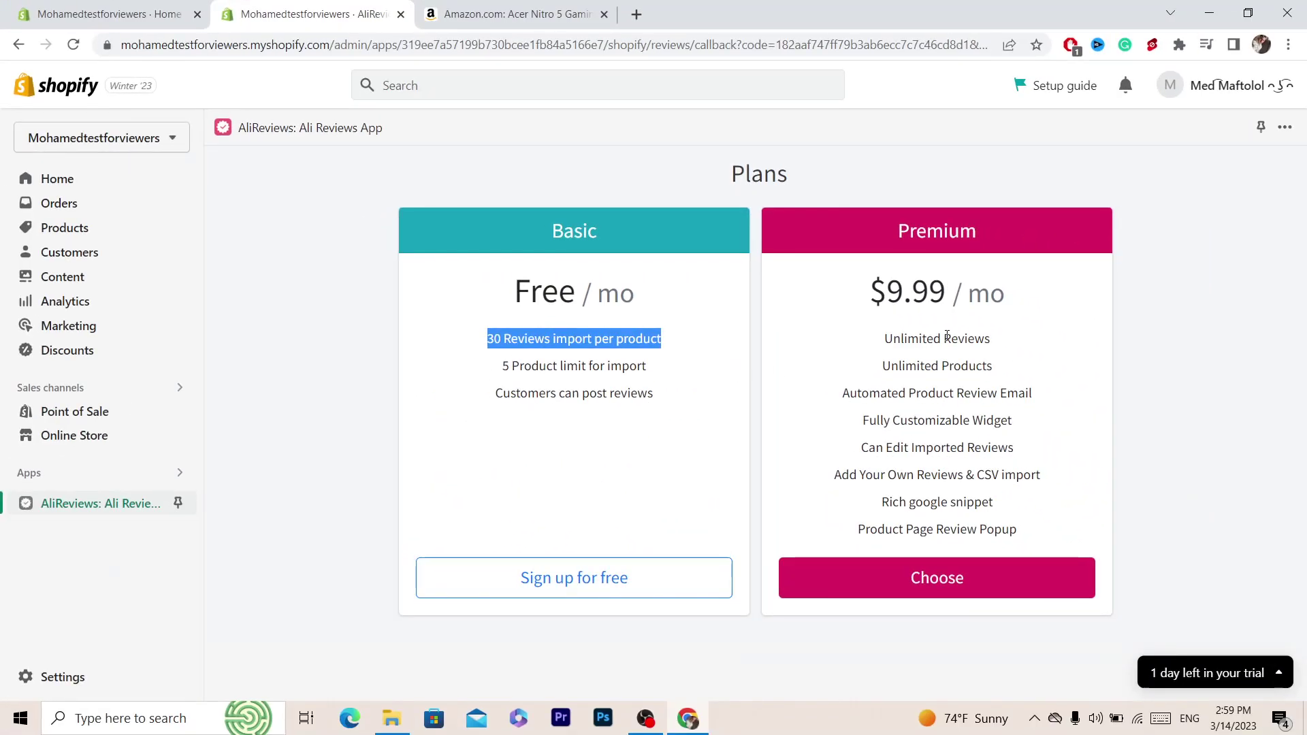
left_click(946, 336)
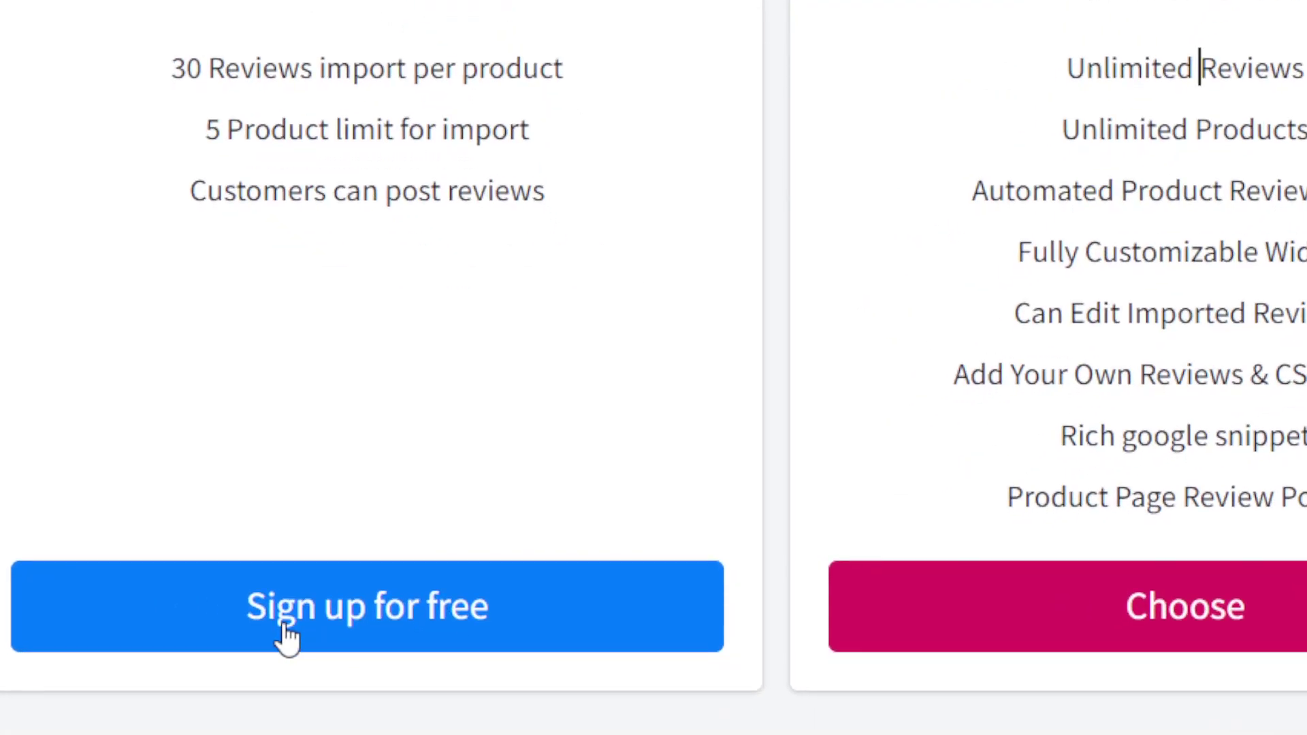
- Choose the free Basic plan and scroll the product reviews list to the Alibaba test row
left_click(381, 616)
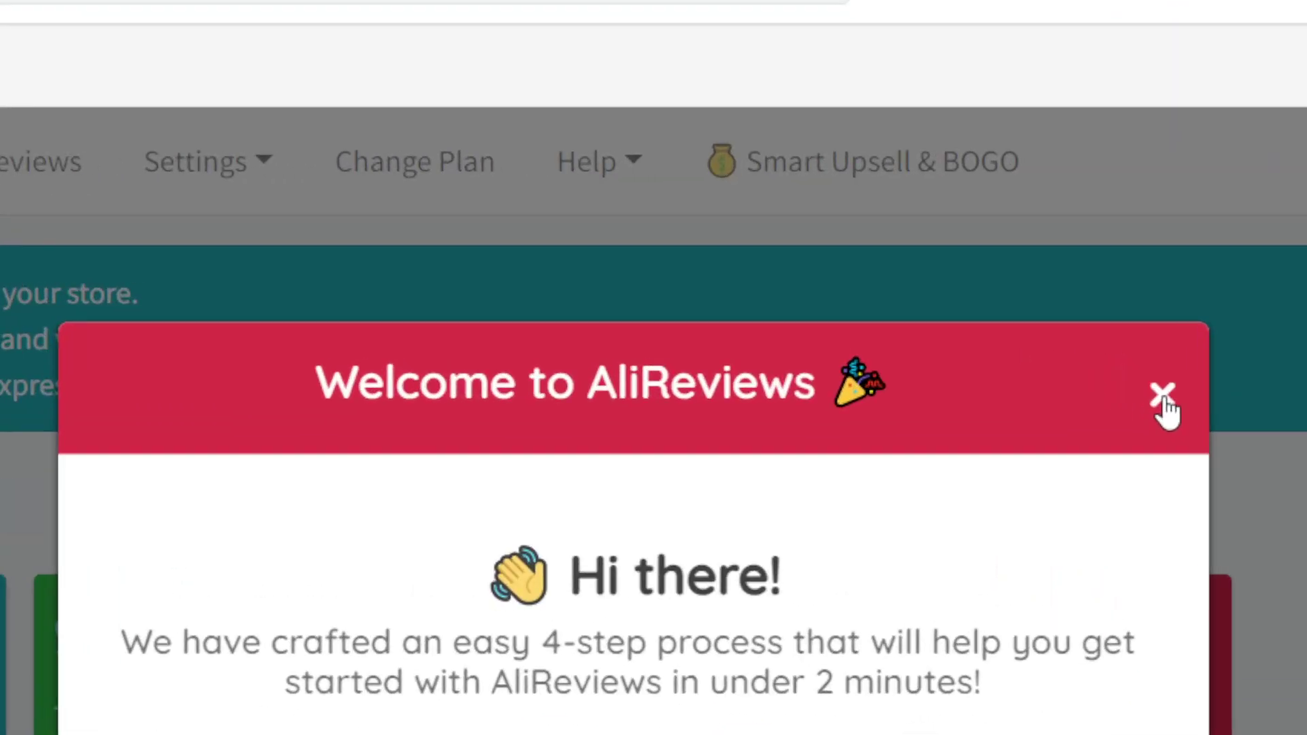
left_click(1164, 396)
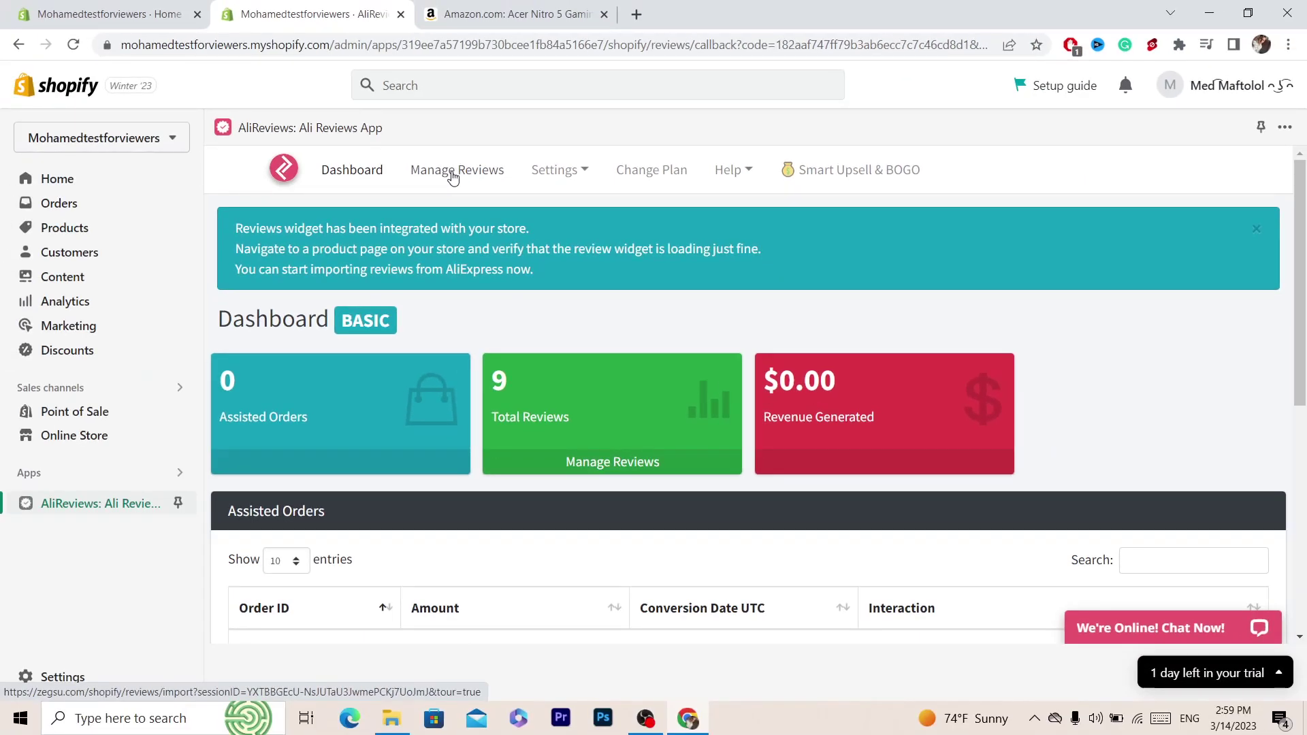
left_click(453, 176)
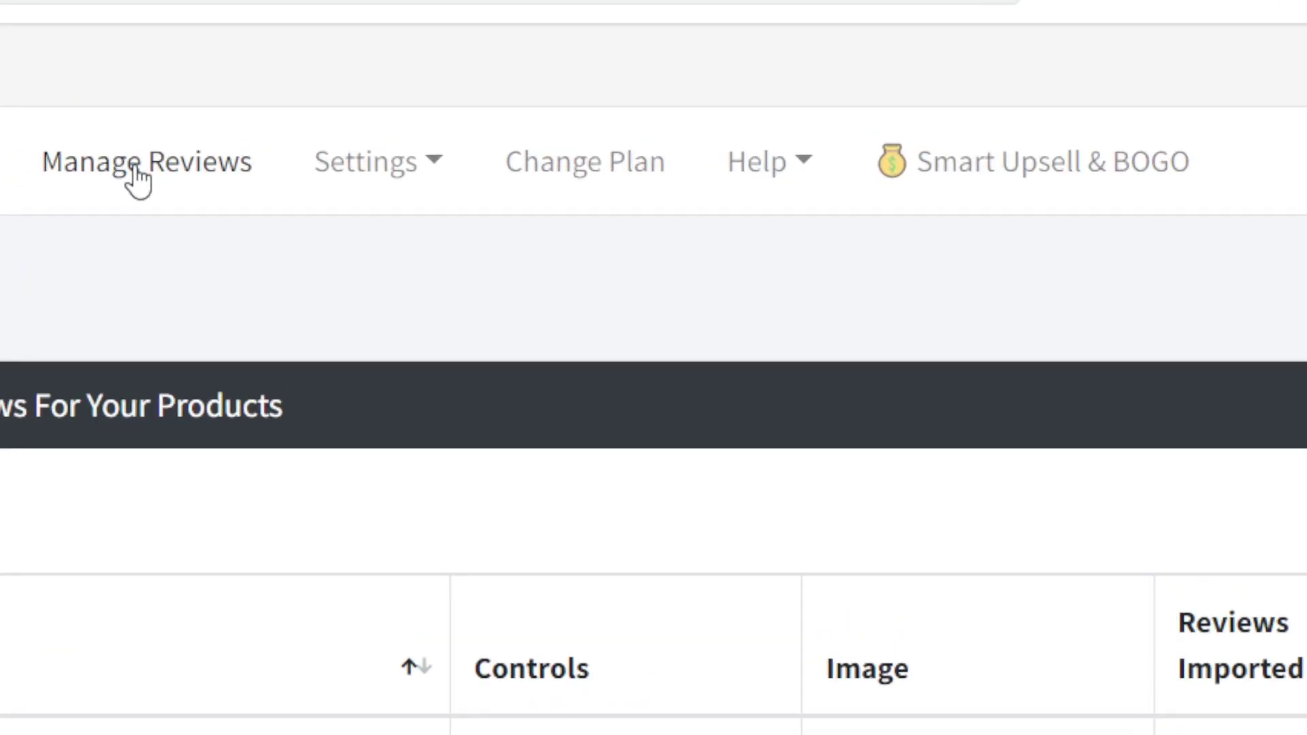
scroll(1294, 531, "down", 6)
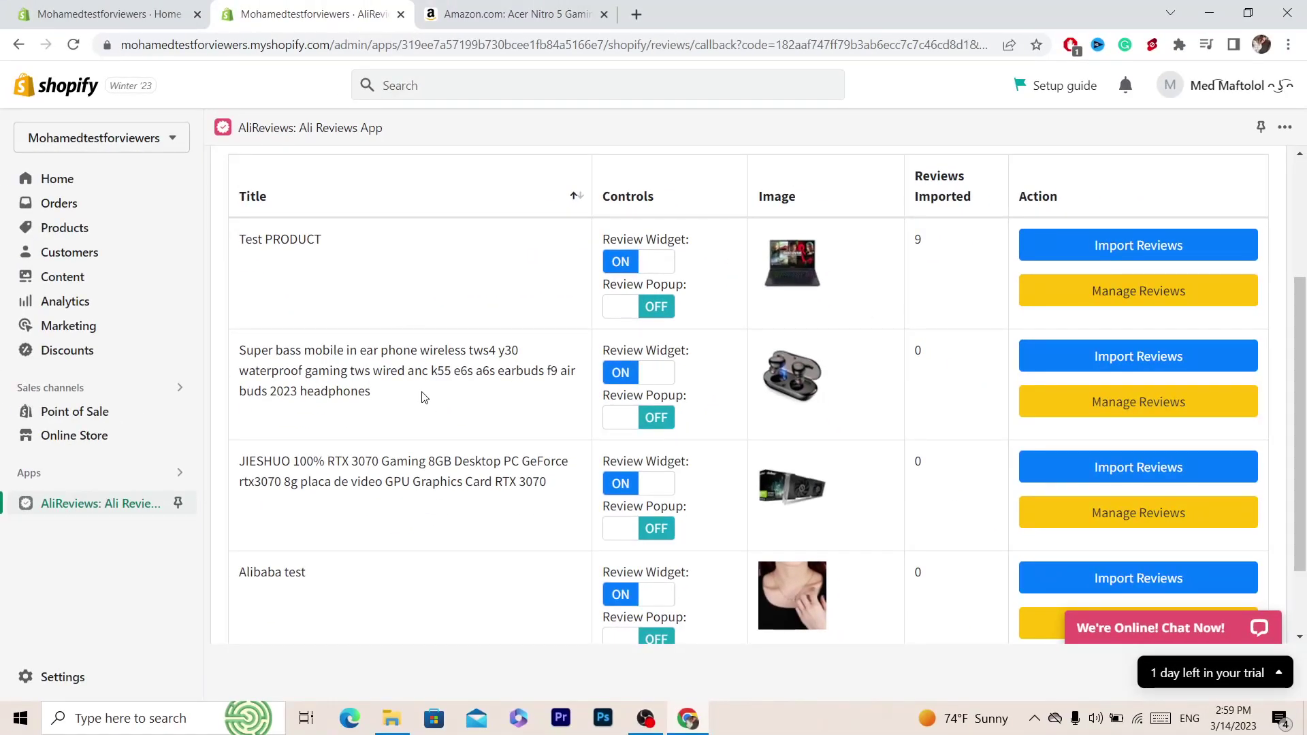
scroll(1304, 353, "down", 2)
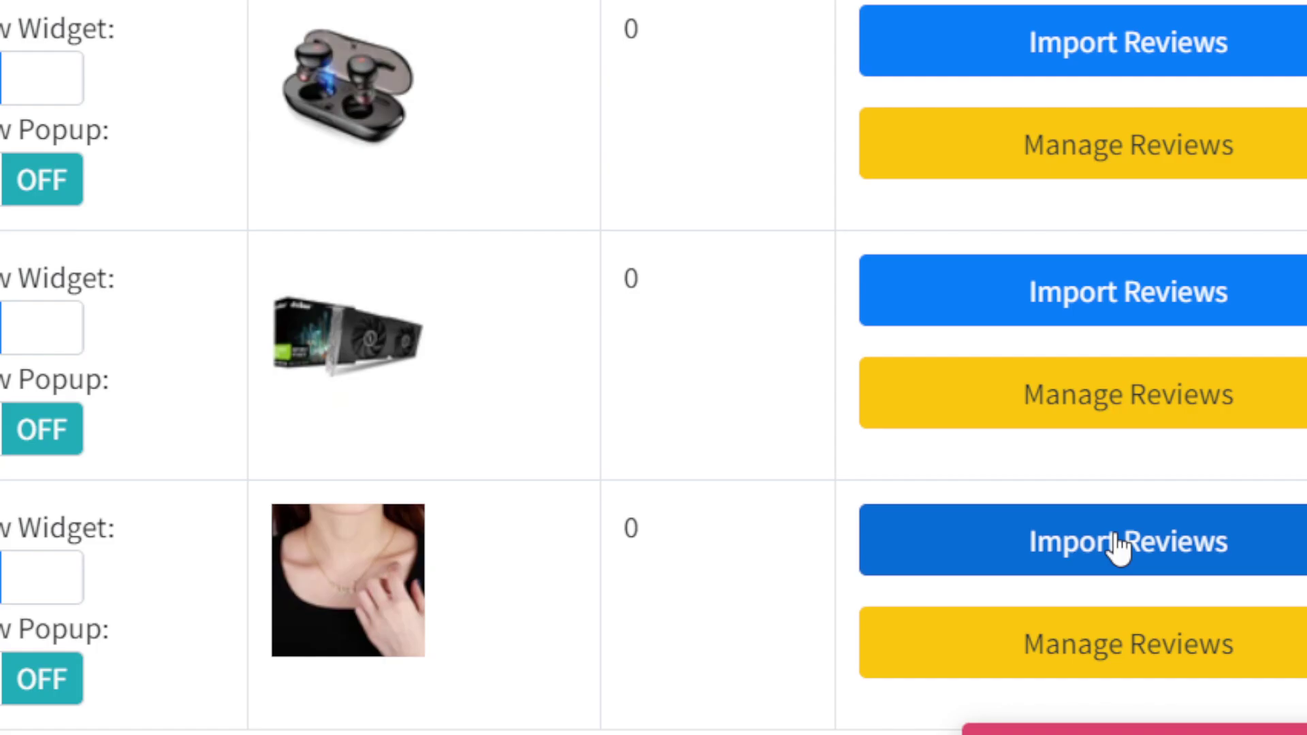
- Start an Amazon Import for the Alibaba test product, then return to the Amazon laptop tab
left_click(1134, 528)
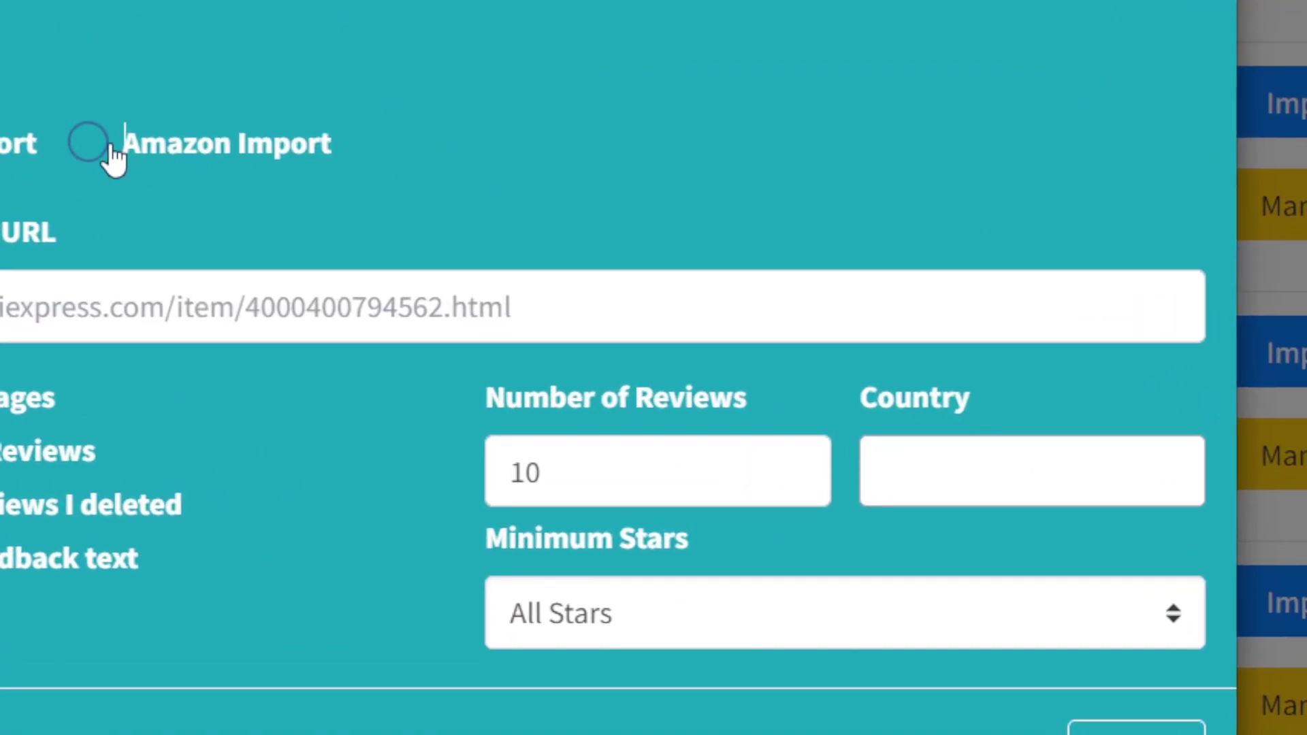
left_click(305, 231)
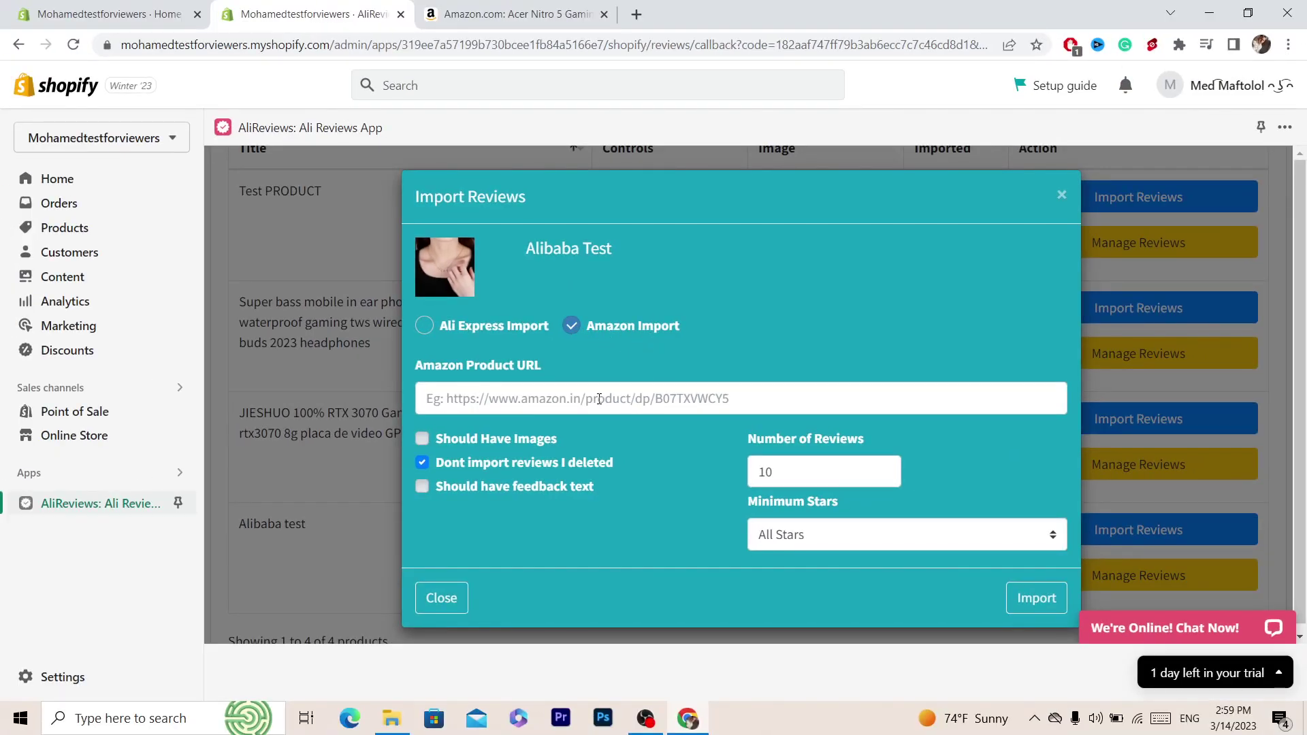
left_click(545, 8)
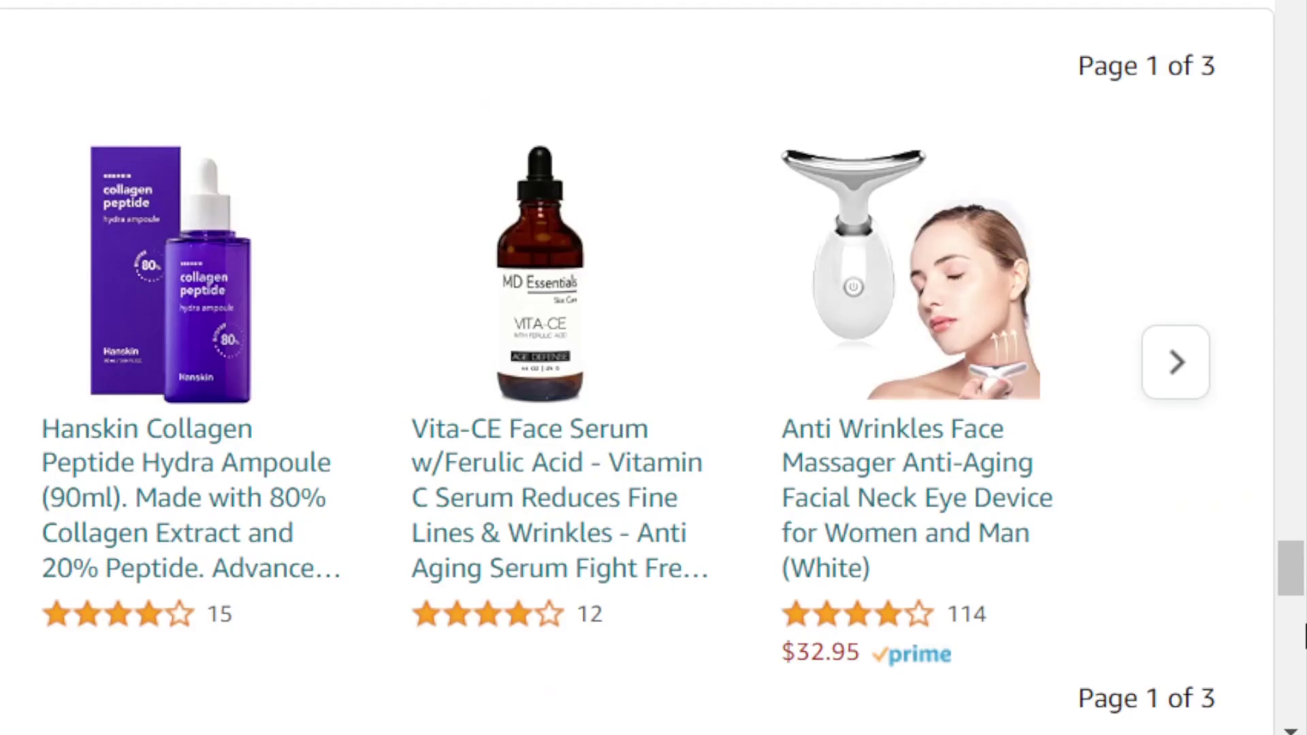
- Copy the Acer Nitro 5 page URL from the address bar and go back to AliReviews
left_click_drag(1291, 568, 1291, 107)
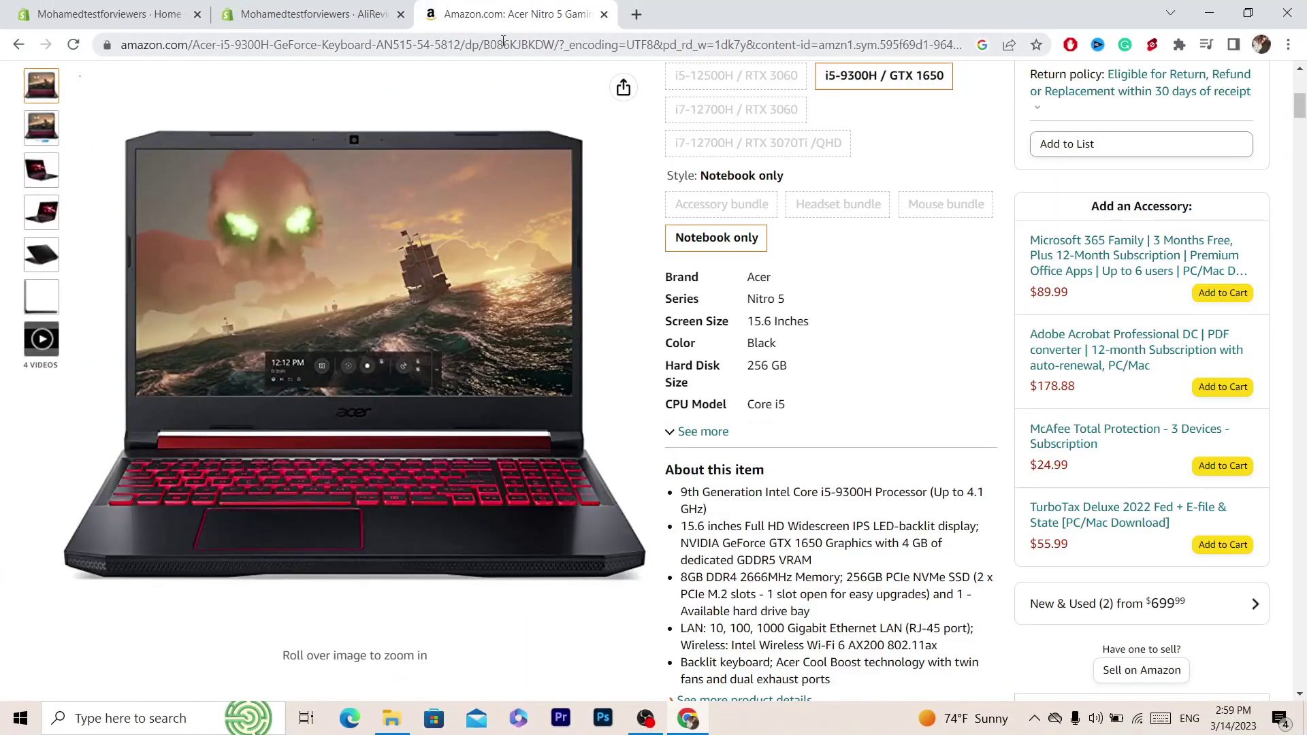
left_click(503, 45)
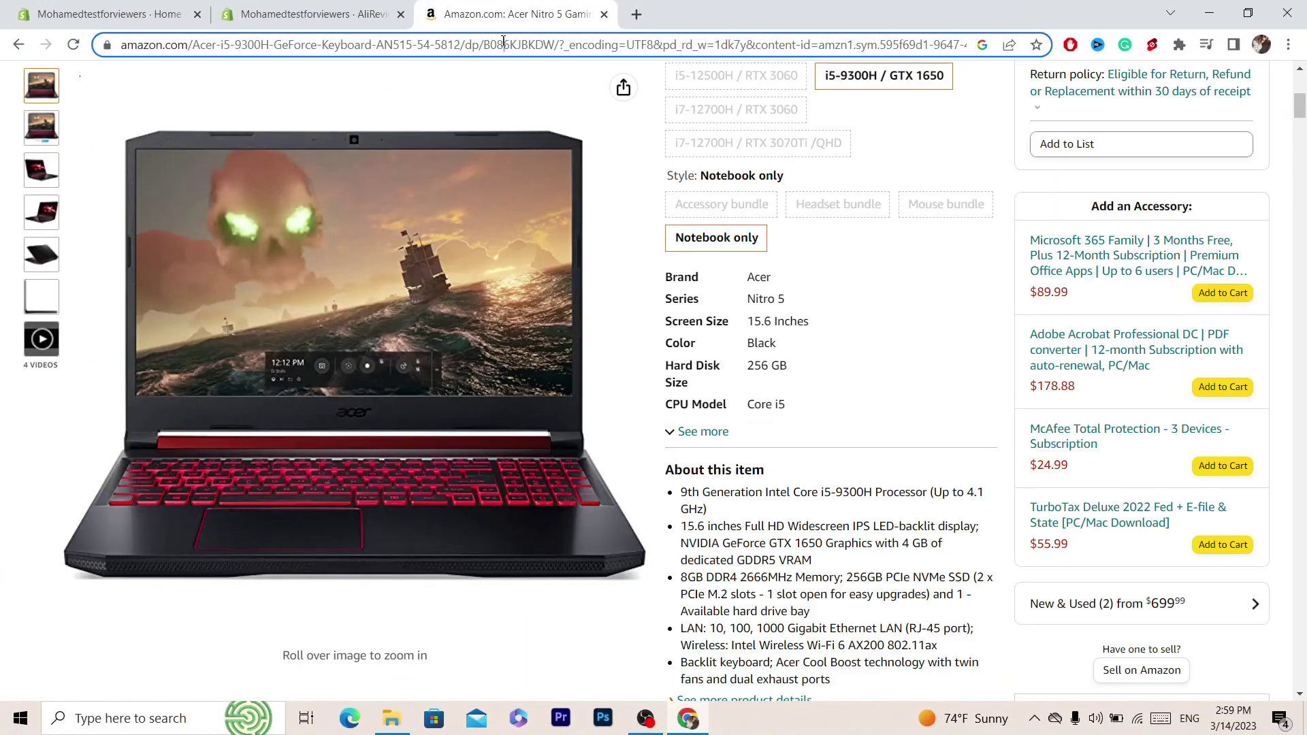
right_click(503, 45)
left_click(544, 133)
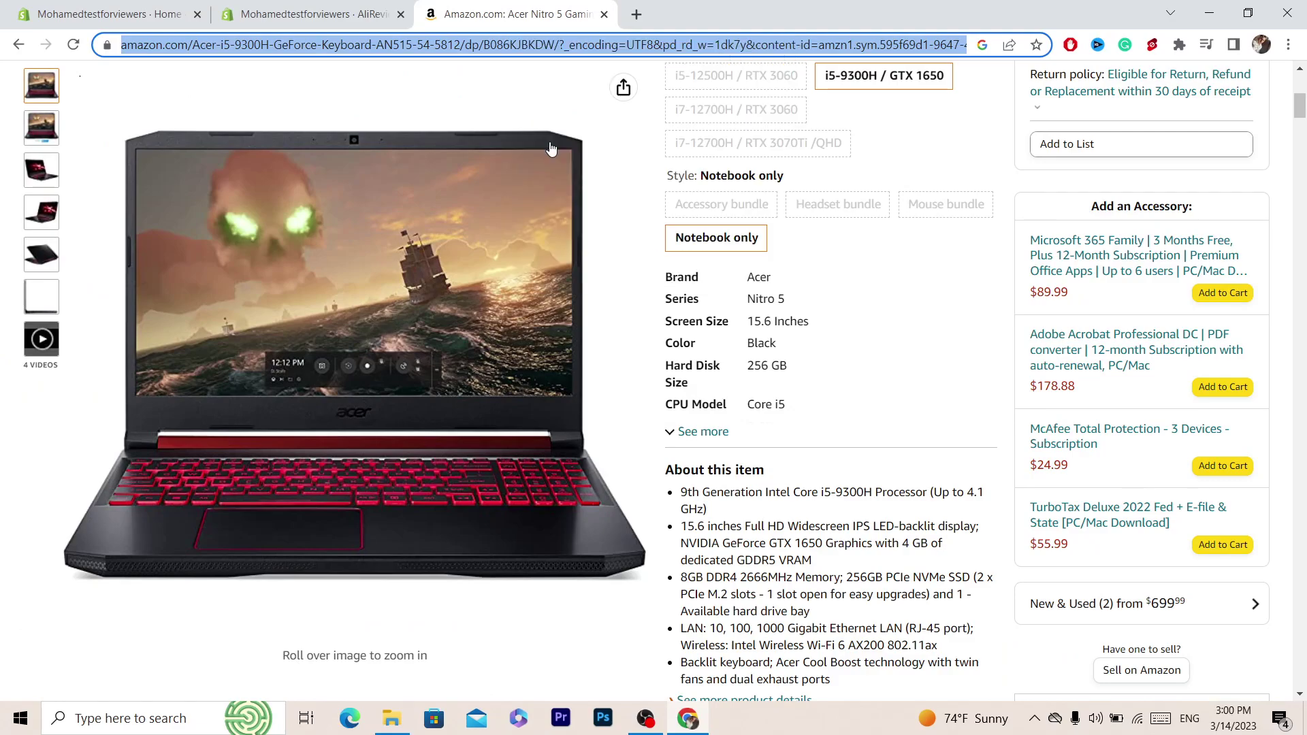
left_click(354, 7)
left_click(550, 8)
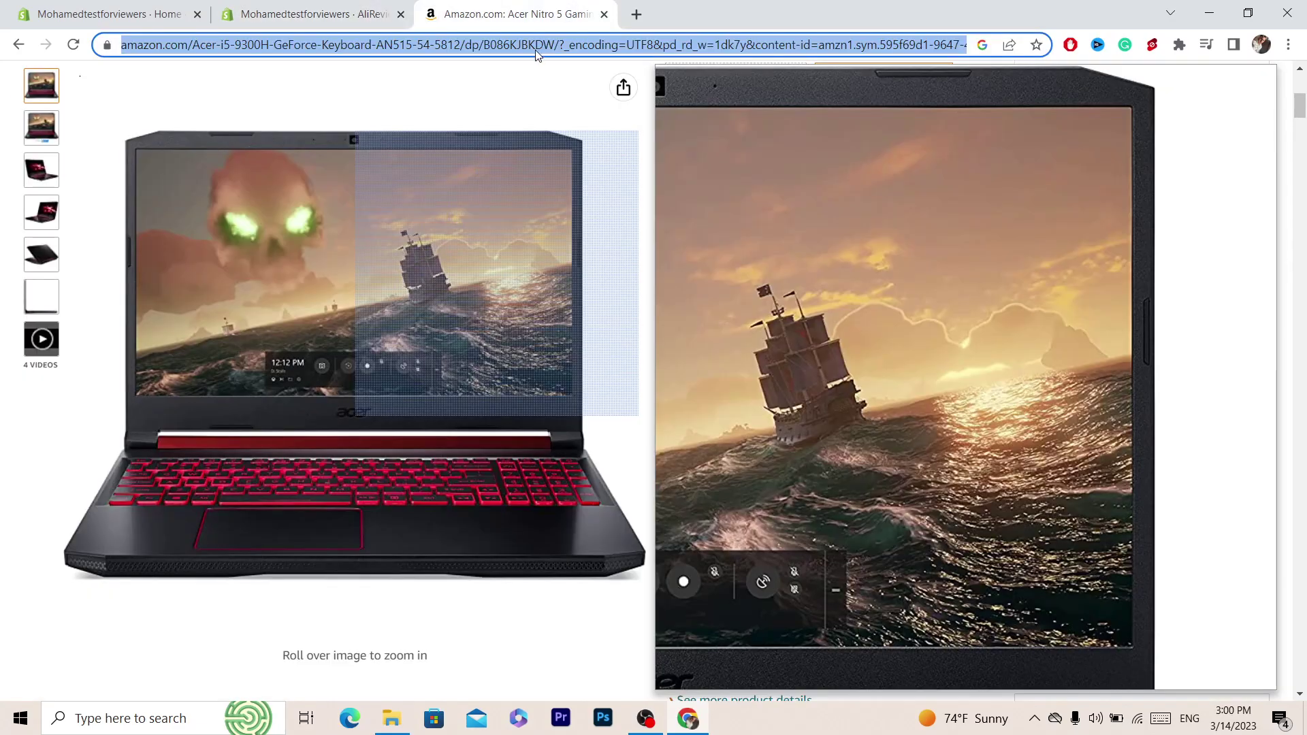
left_click(258, 6)
- Paste the Amazon laptop URL into the Amazon Product URL field
left_click(553, 387)
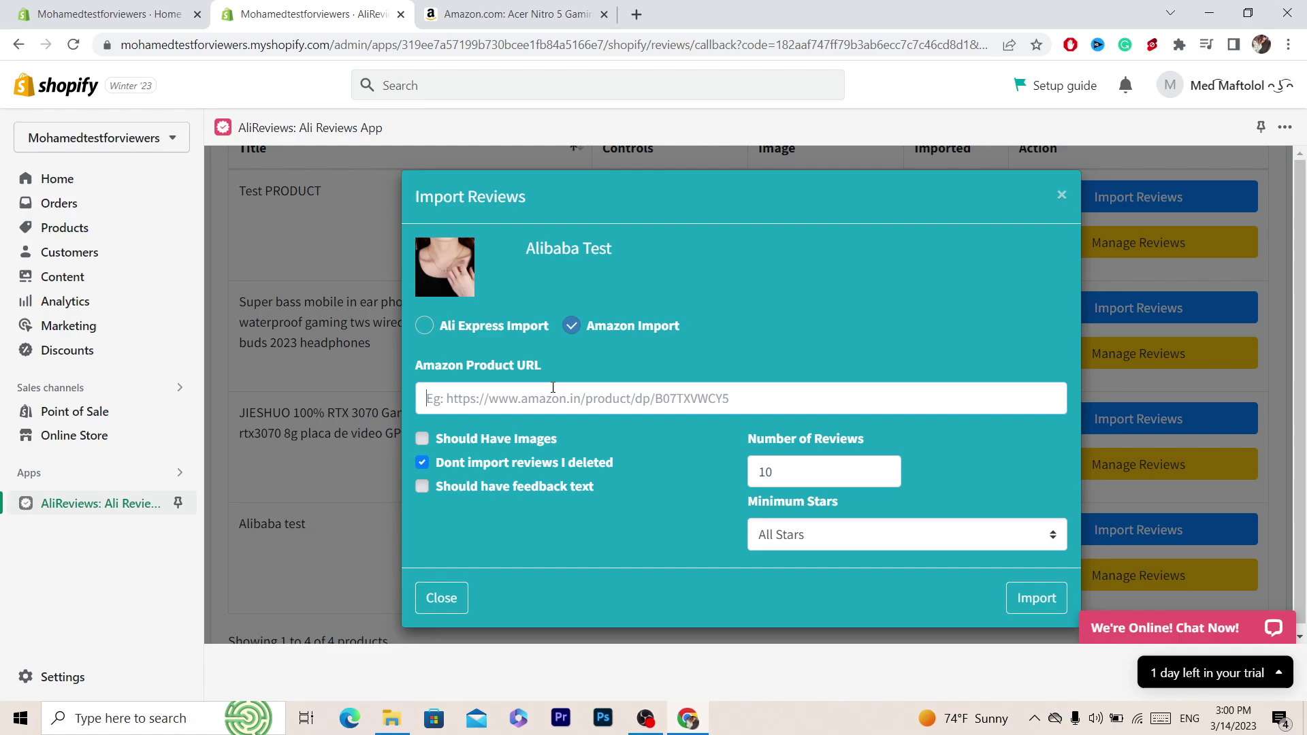
right_click(553, 390)
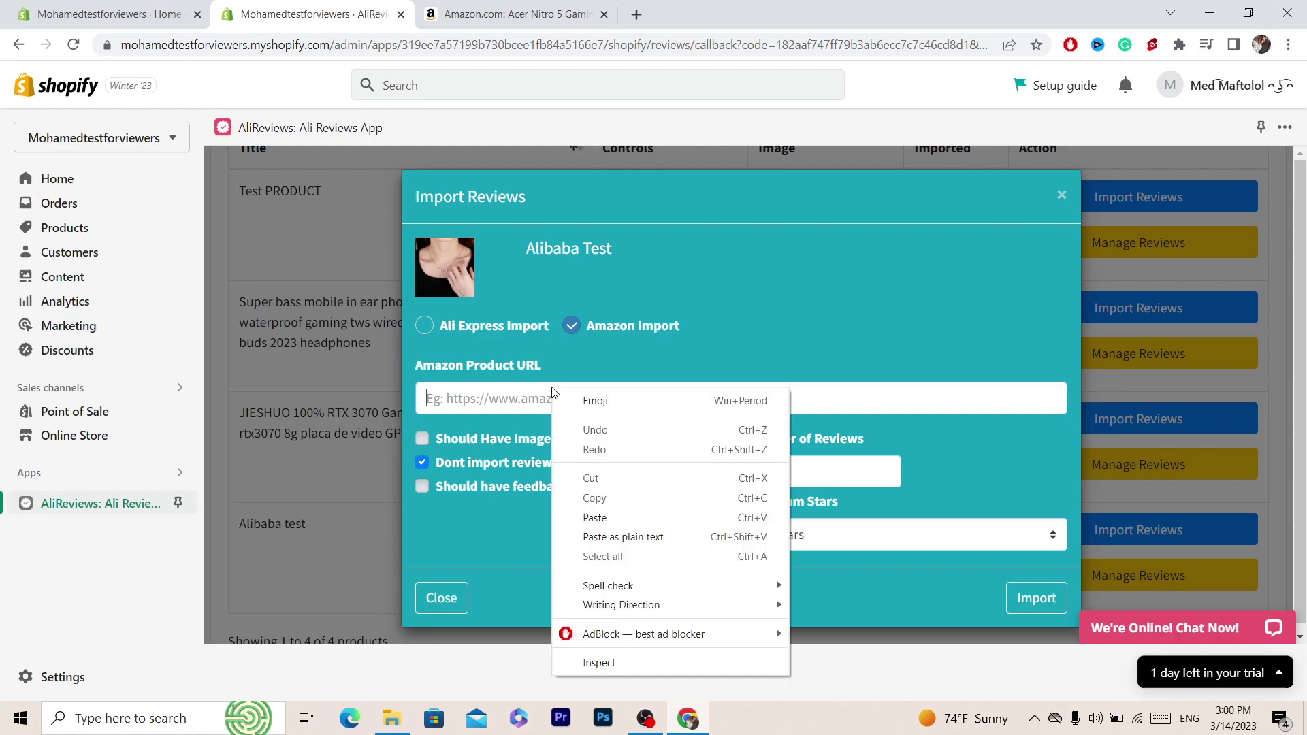
left_click(596, 517)
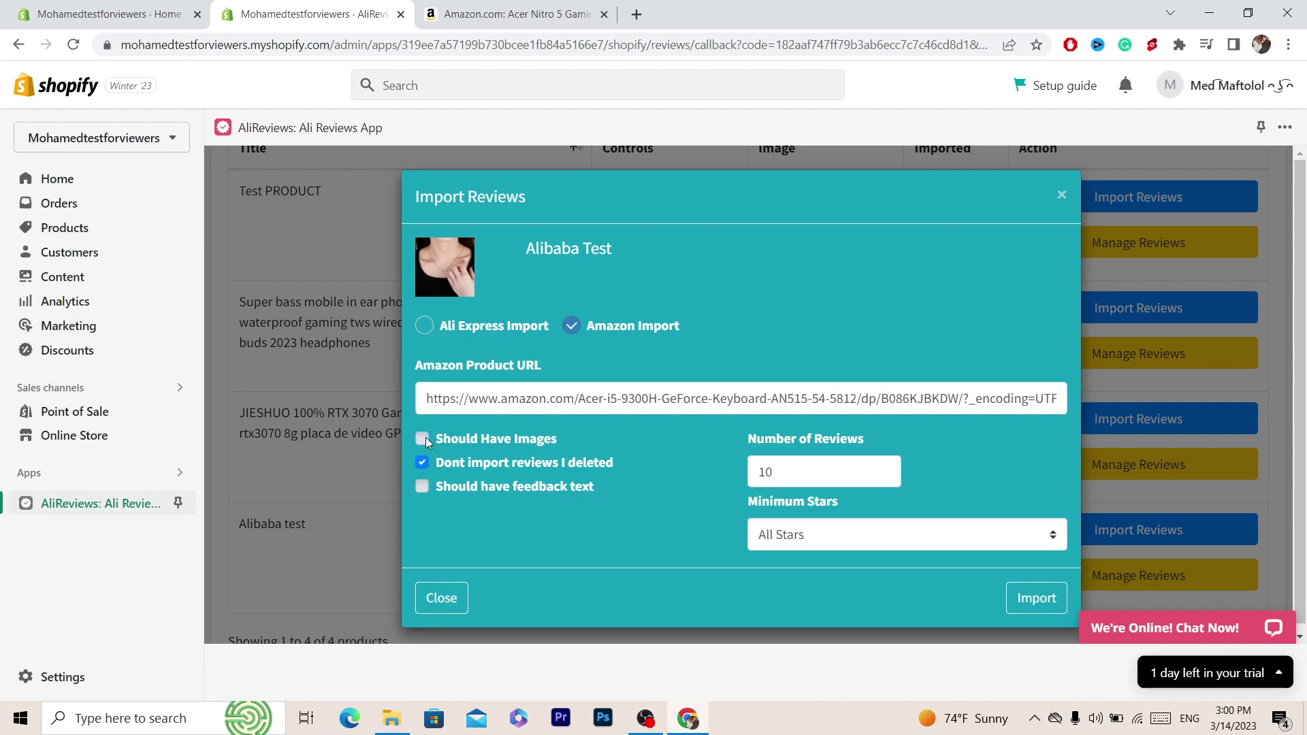
- Set Number of Reviews to 5 and Minimum Stars to 4 Star
left_click(816, 483)
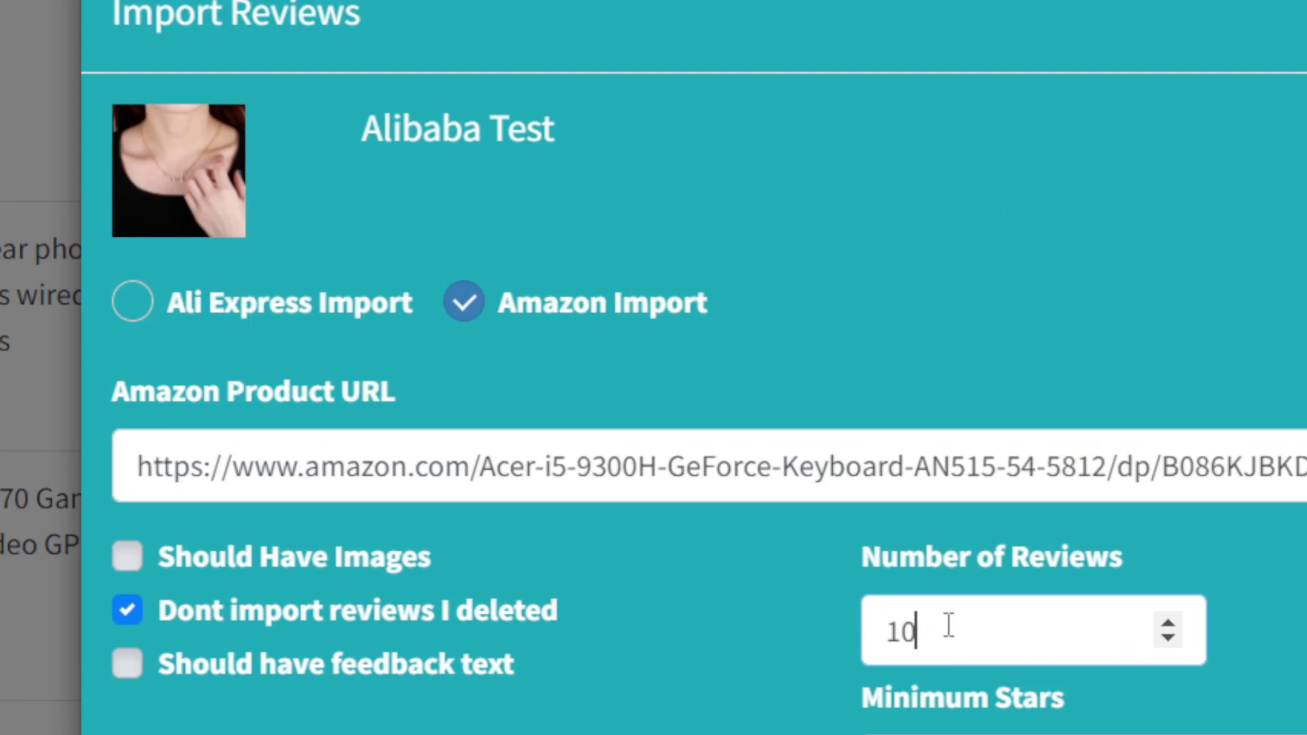
double_click(787, 469)
type("5")
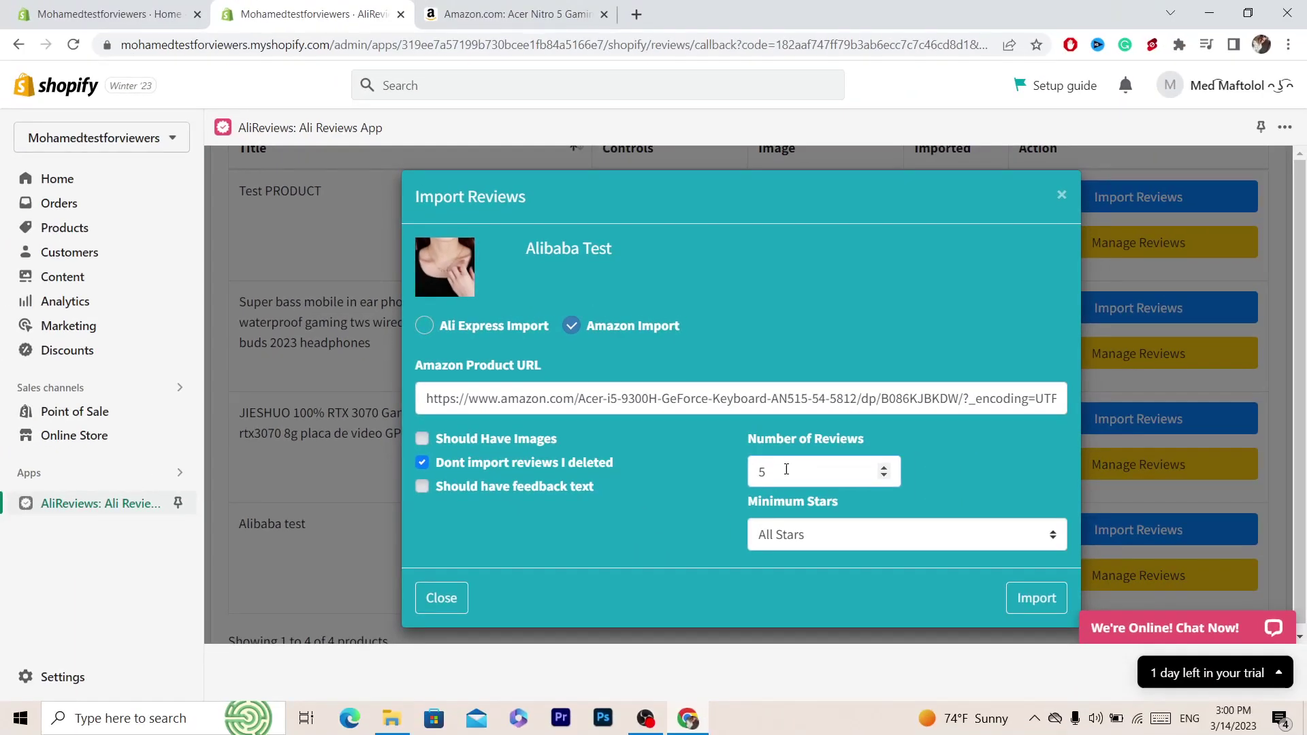
left_click(799, 531)
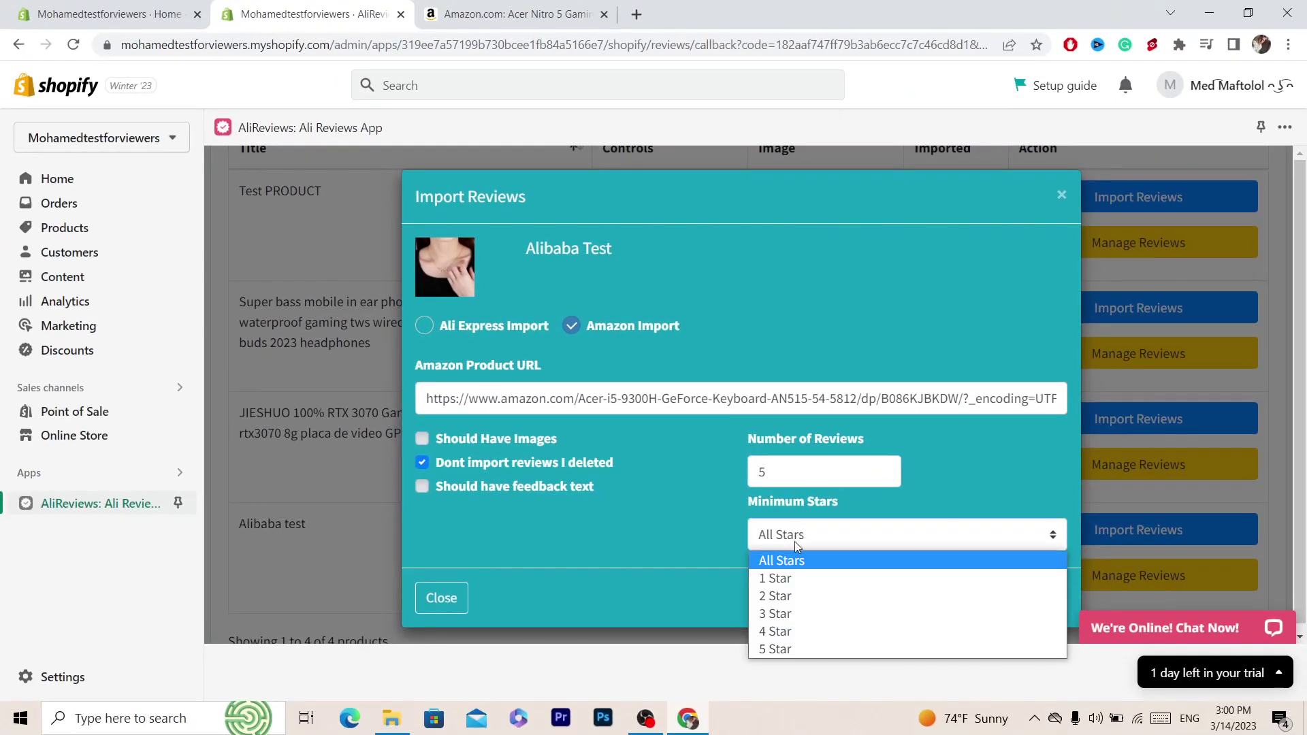
left_click(790, 633)
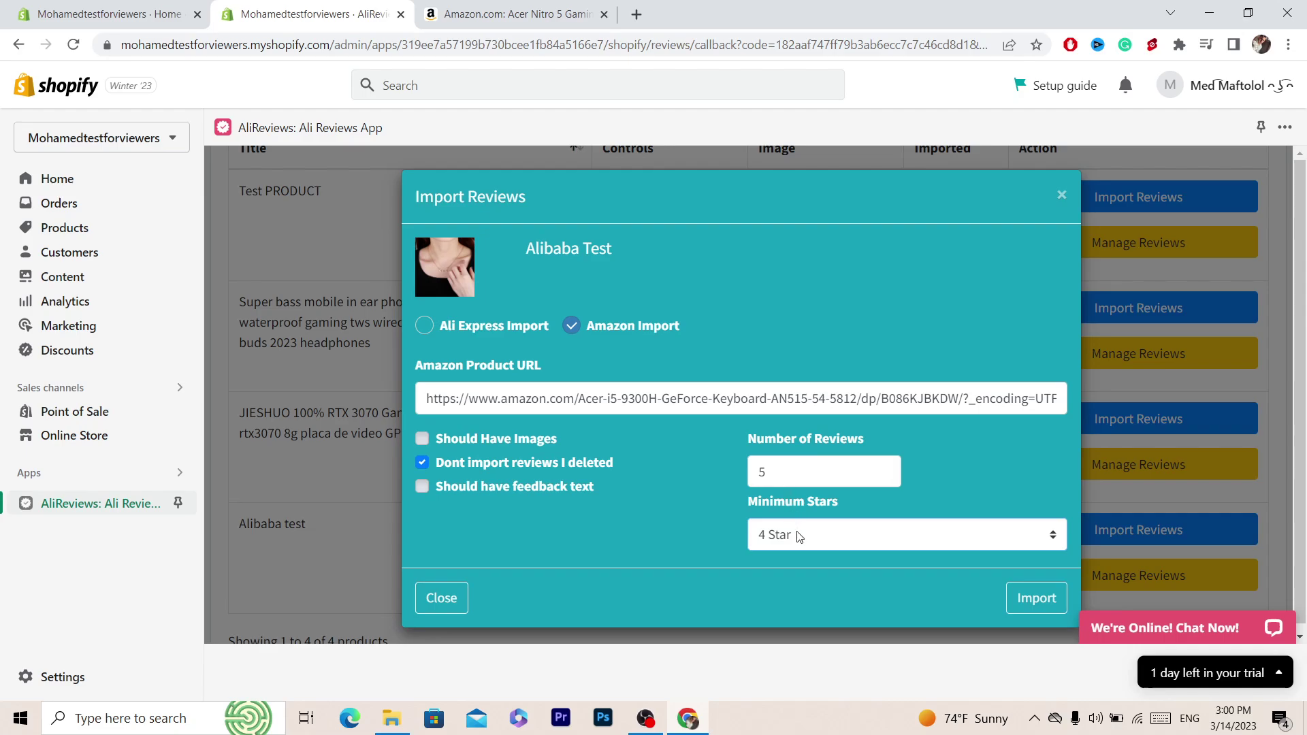
- Submit the Amazon import of 5 four-star reviews for Alibaba test
left_click(1028, 599)
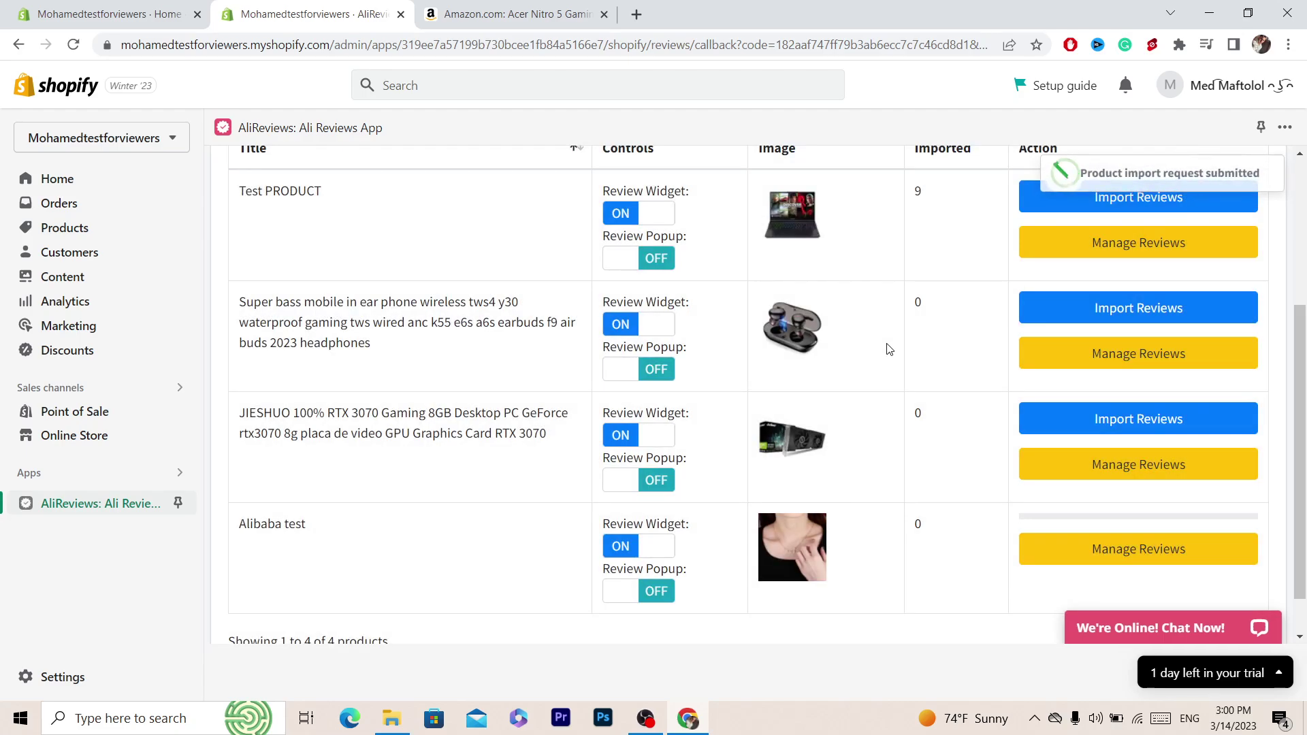
scroll(1292, 293, "up", 3)
scroll(1292, 293, "down", 5)
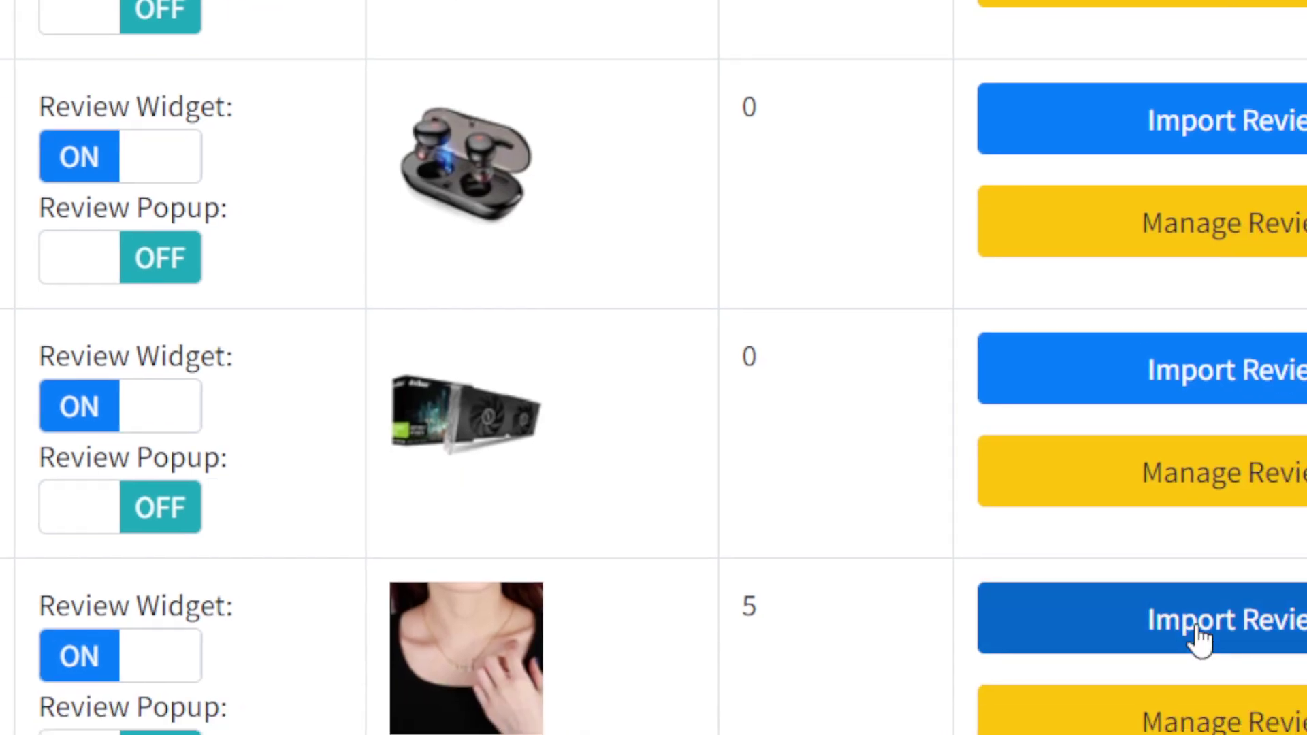
- Retry an Alibaba test import with 5 reviews at 5 Star minimum, rejected as an invalid AliExpress URL
left_click(1229, 689)
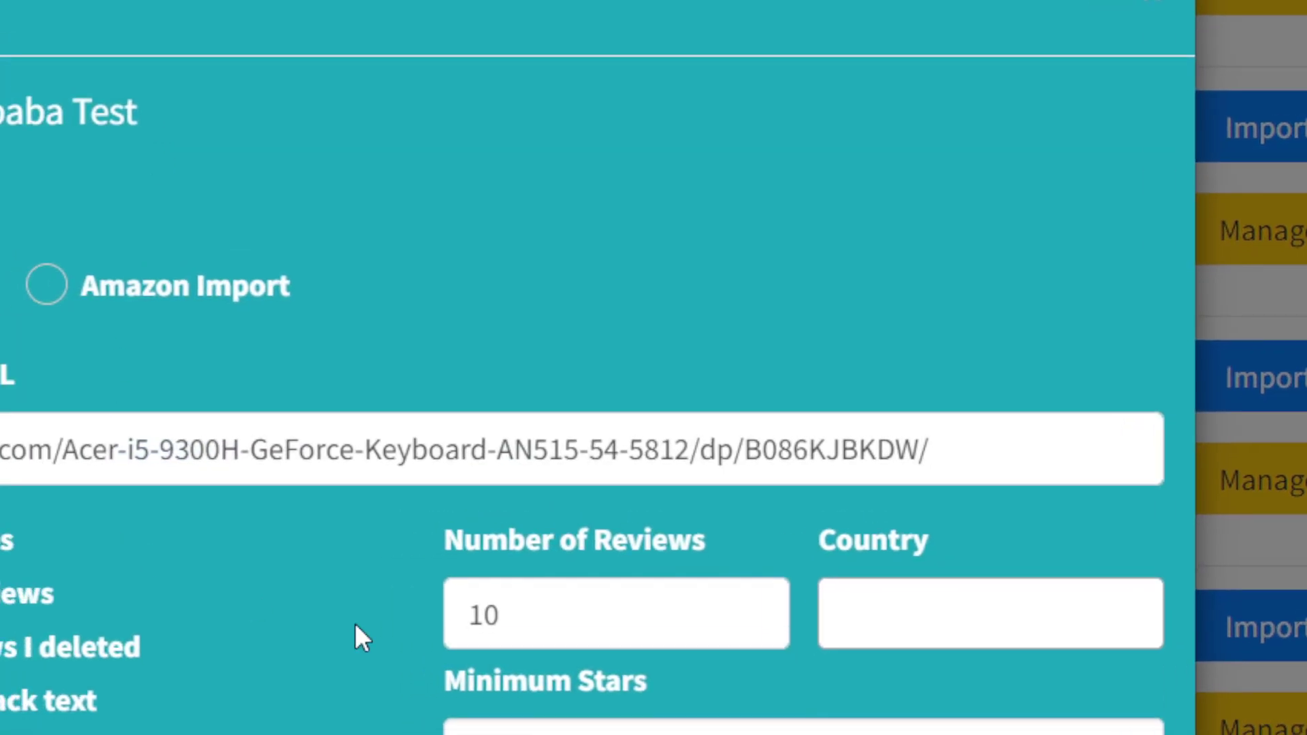
left_click(516, 596)
double_click(516, 596)
type("5")
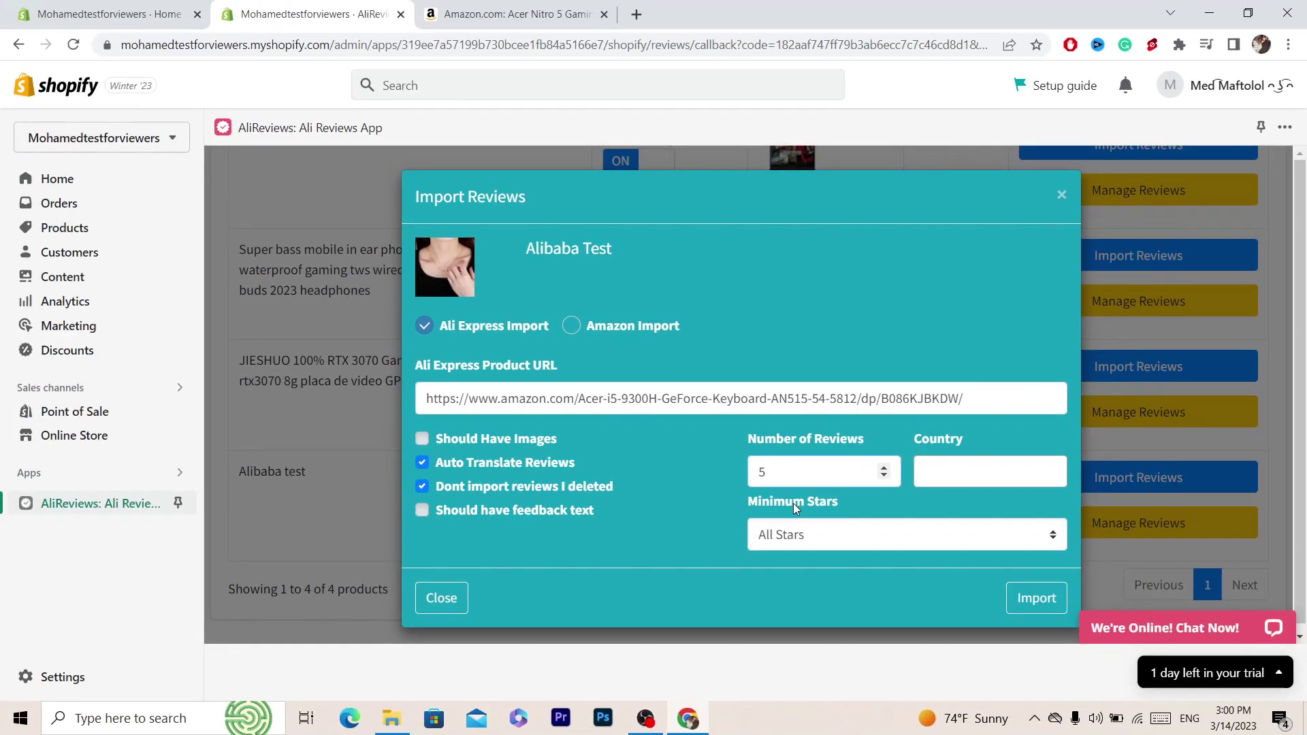
left_click(794, 535)
left_click(791, 643)
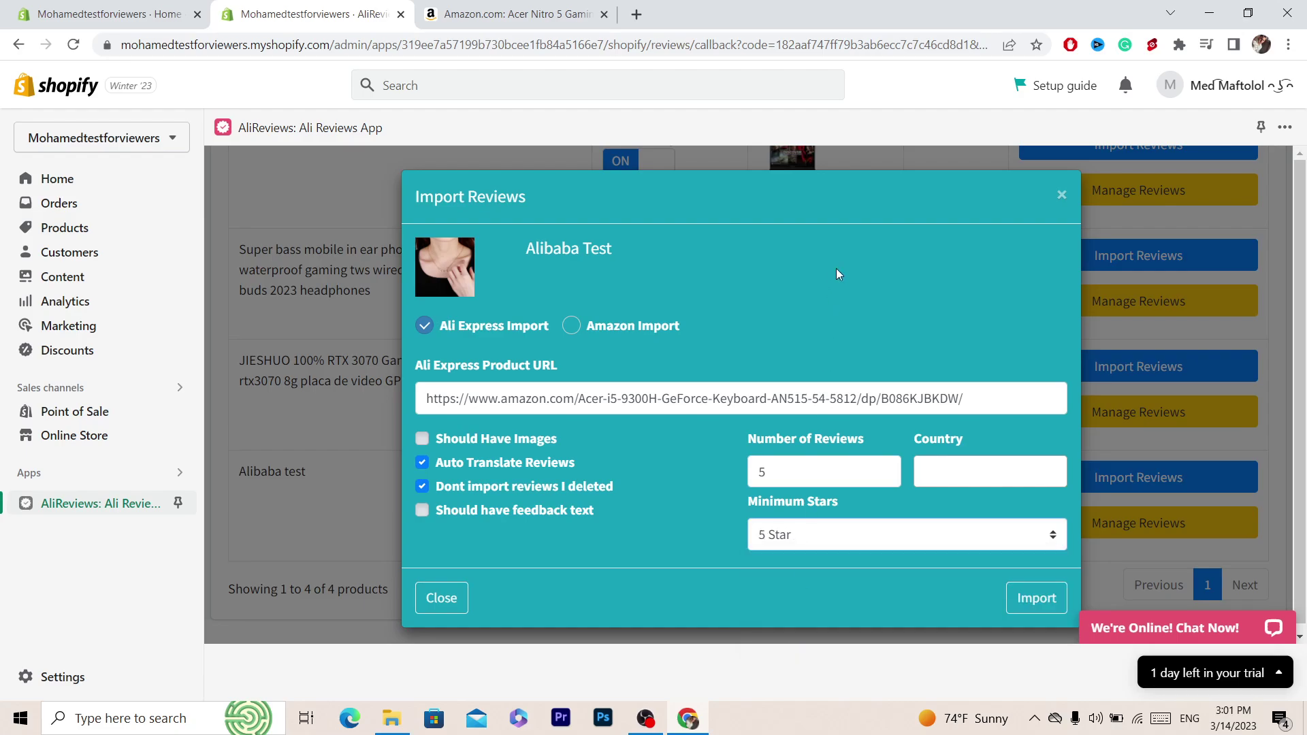
left_click(1025, 599)
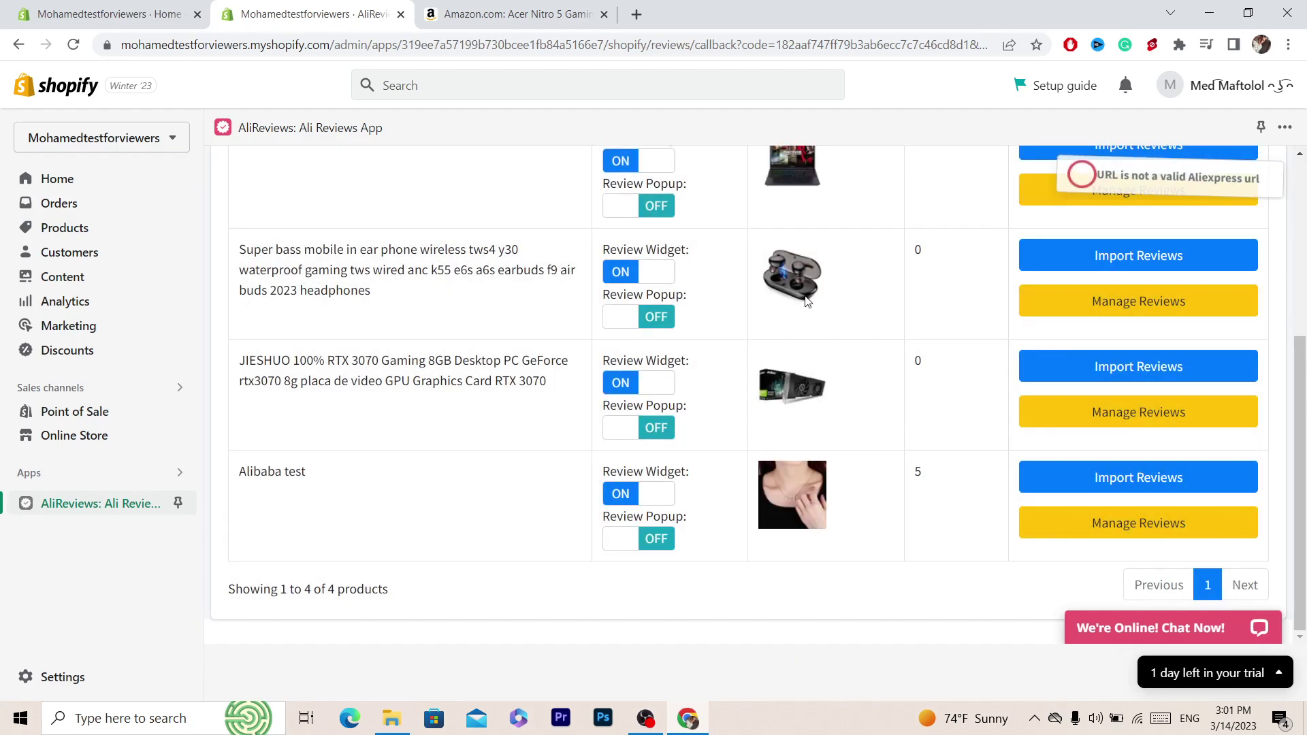